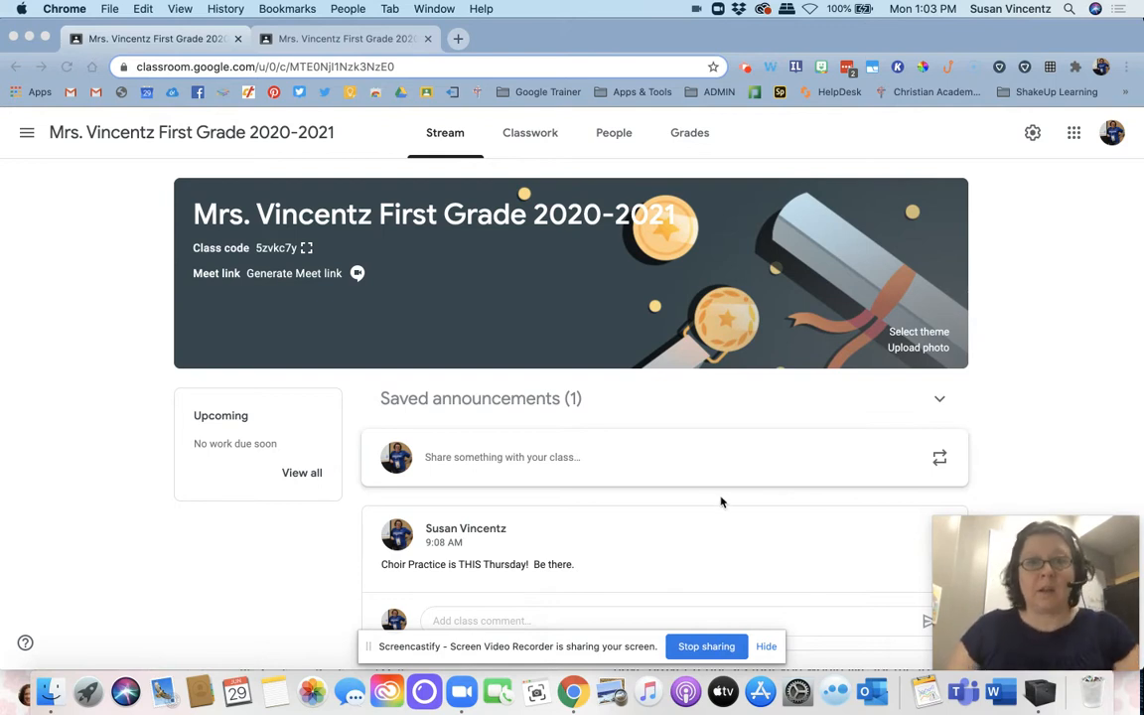
Step: Start a new assignment in the class's Classwork section
left_click(544, 137)
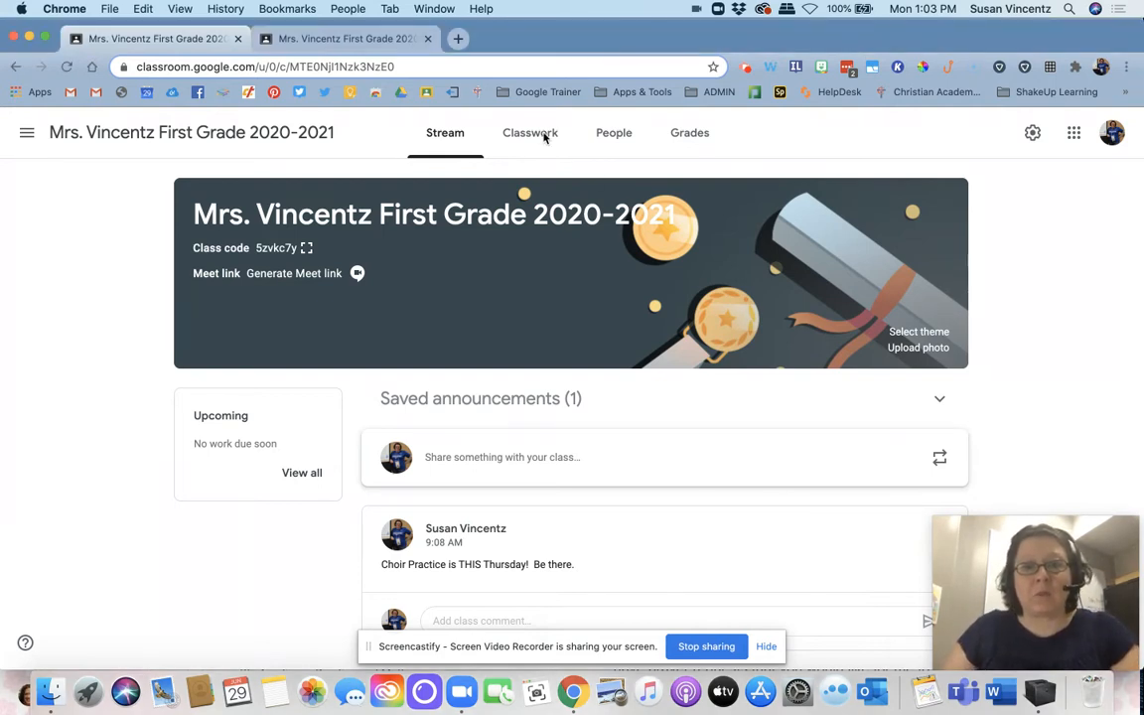
left_click(545, 137)
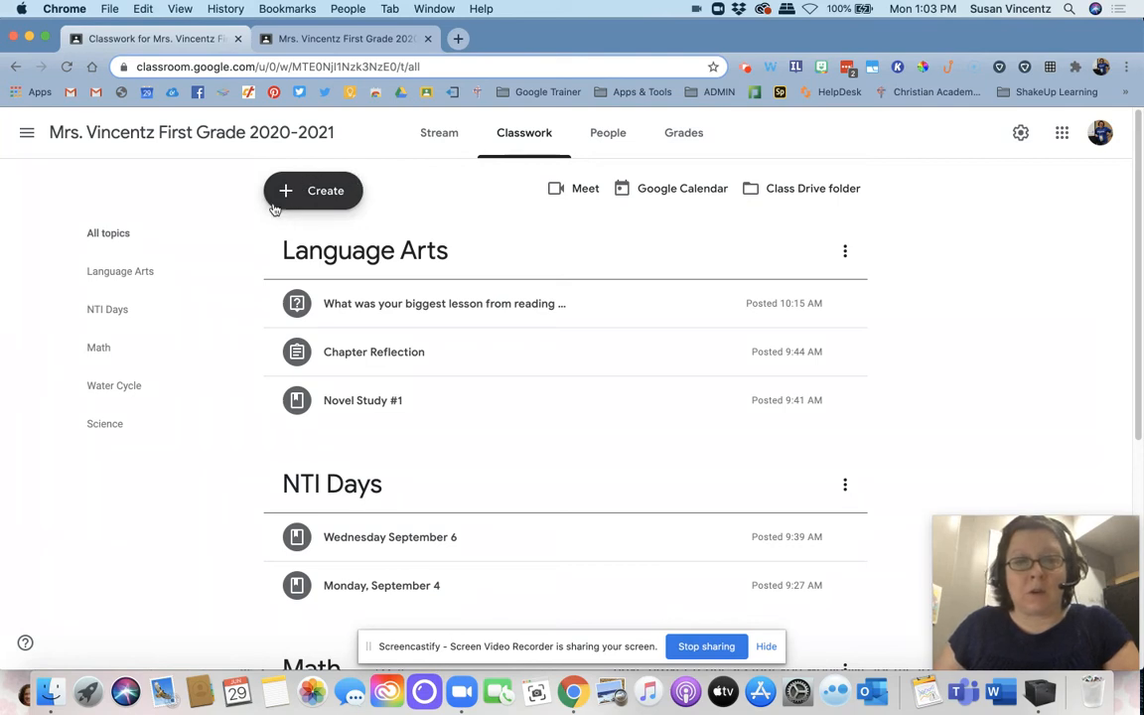
left_click(333, 189)
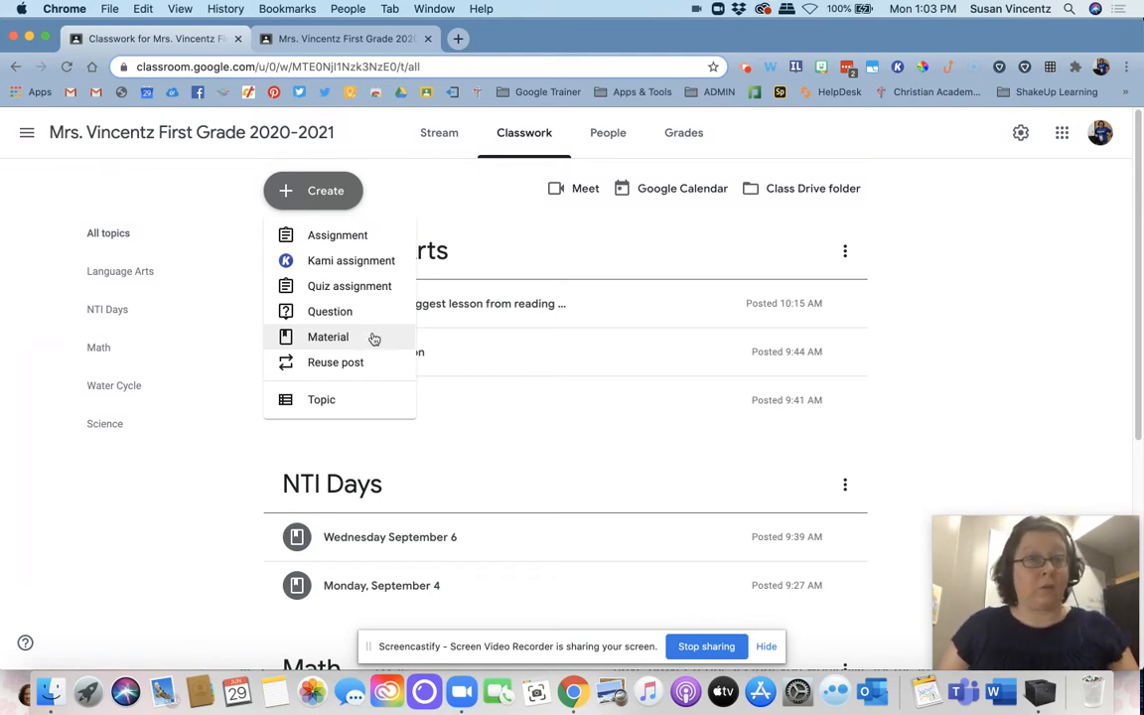
left_click(323, 243)
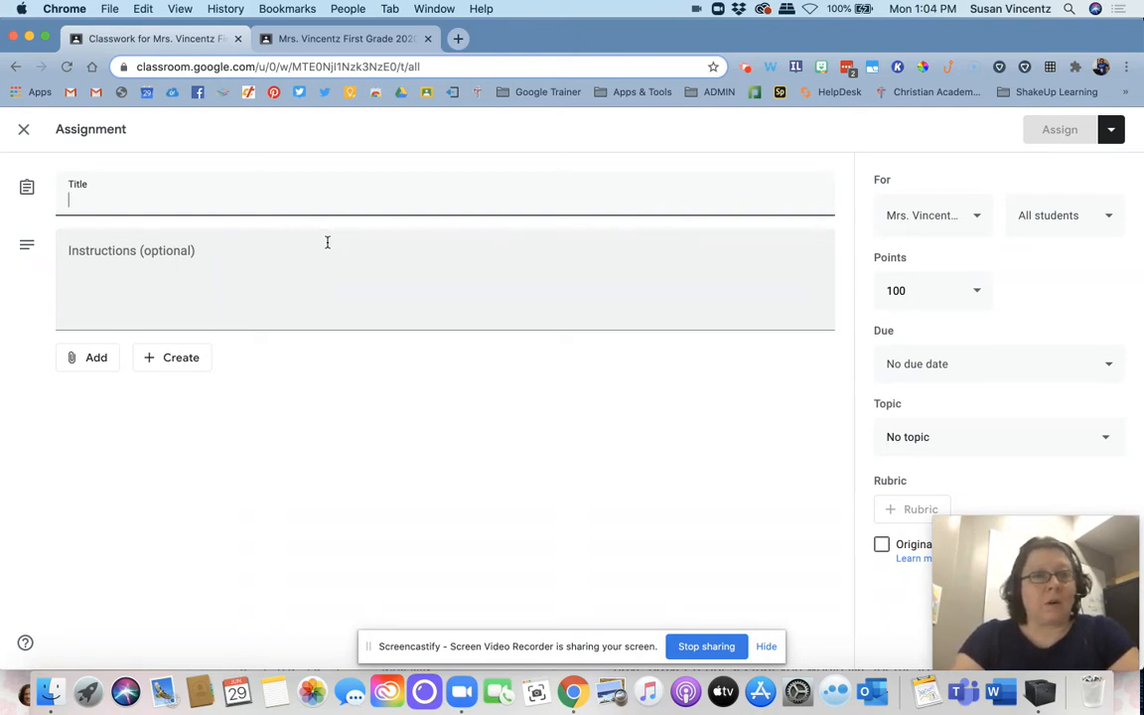
Step: Title the assignment "Reflection on Chapter 4 of Novel Study"
type("Reflecti")
type("on o")
type("n Chap")
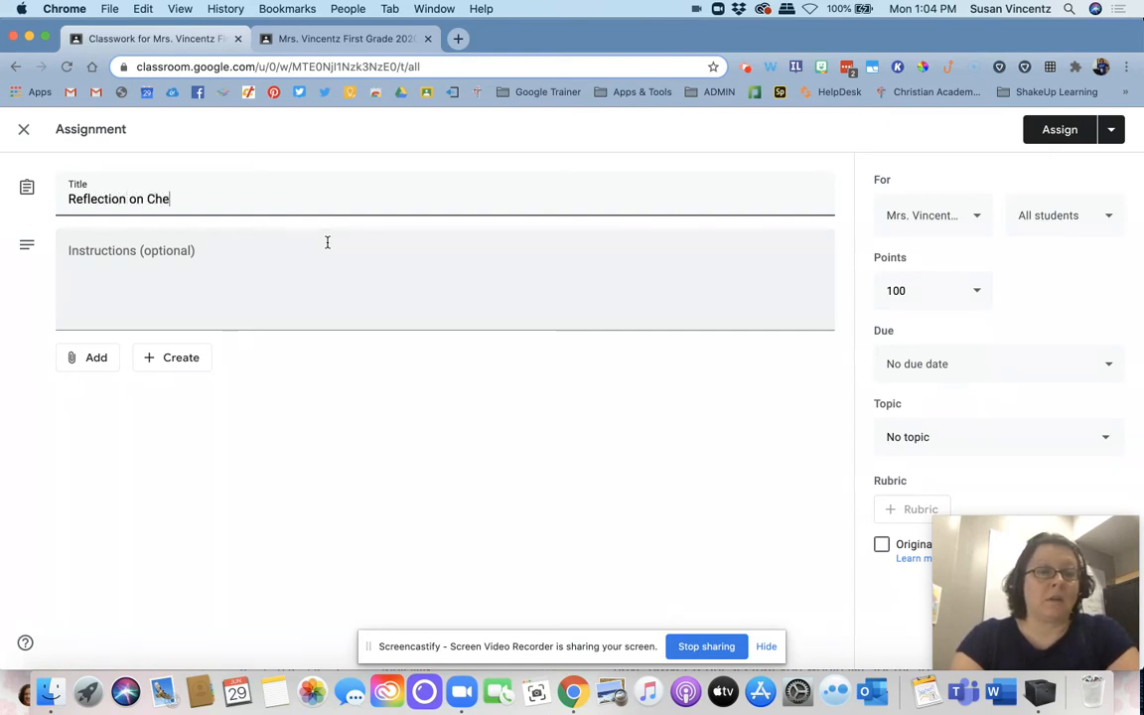
key("BackSpace")
type("pter 4")
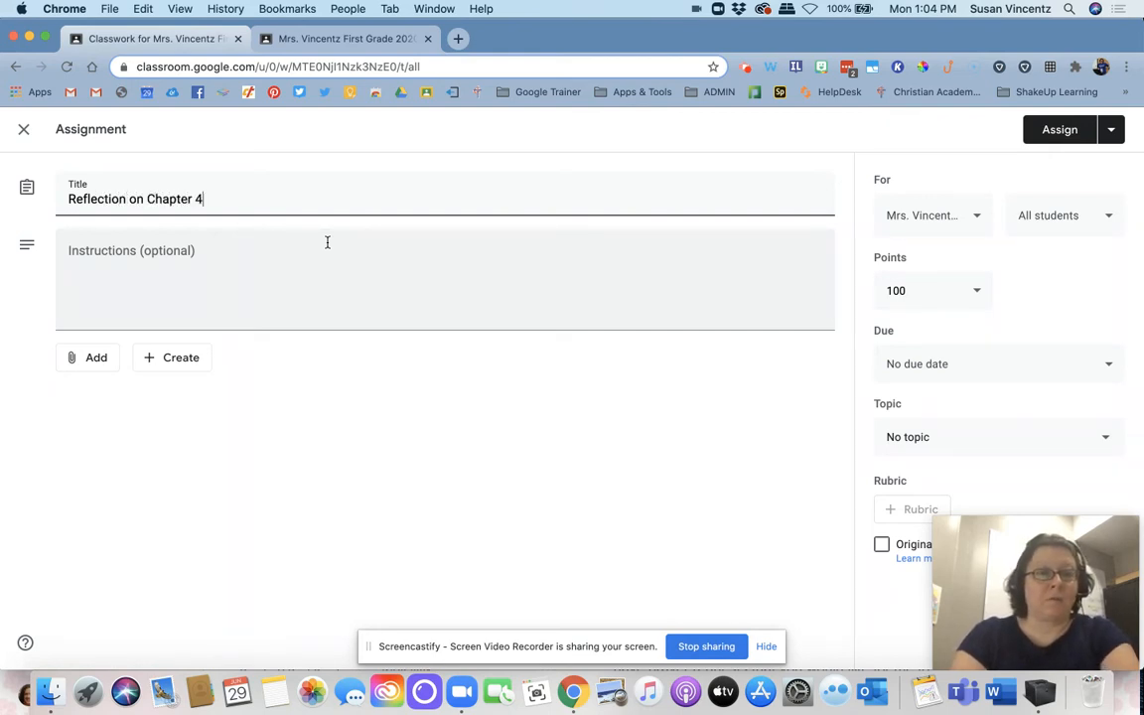
type(" of Nov")
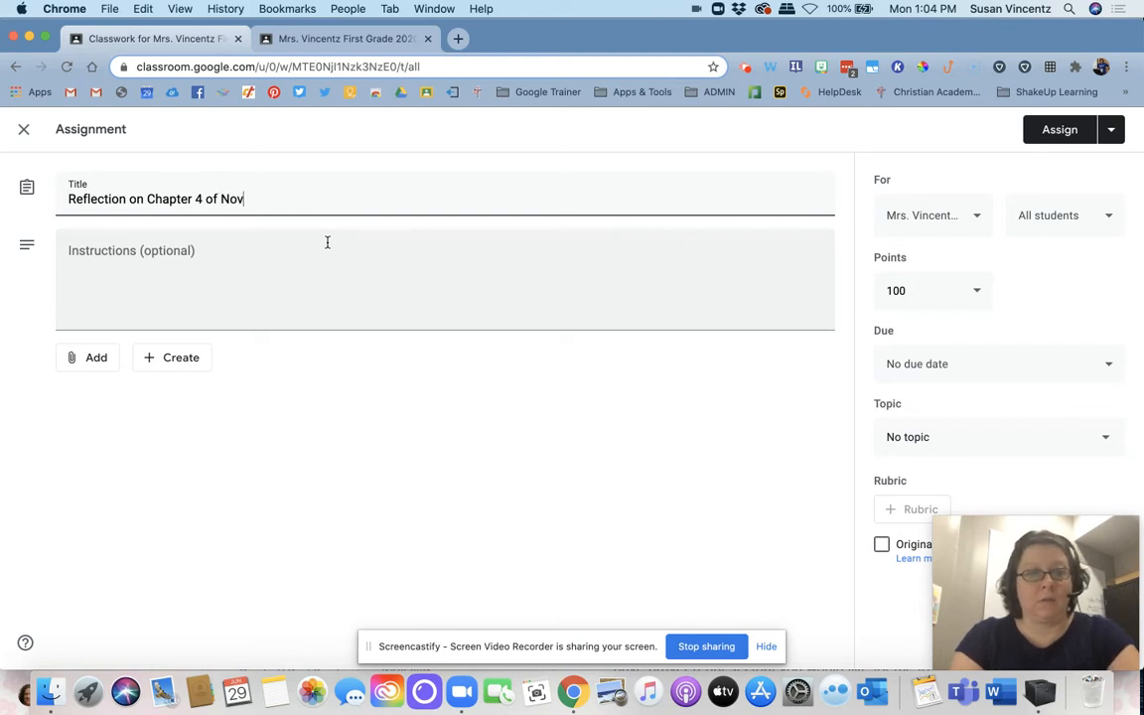
type("el Stidu")
key("BackSpace")
key("BackSpace")
key("BackSpace")
type("udy")
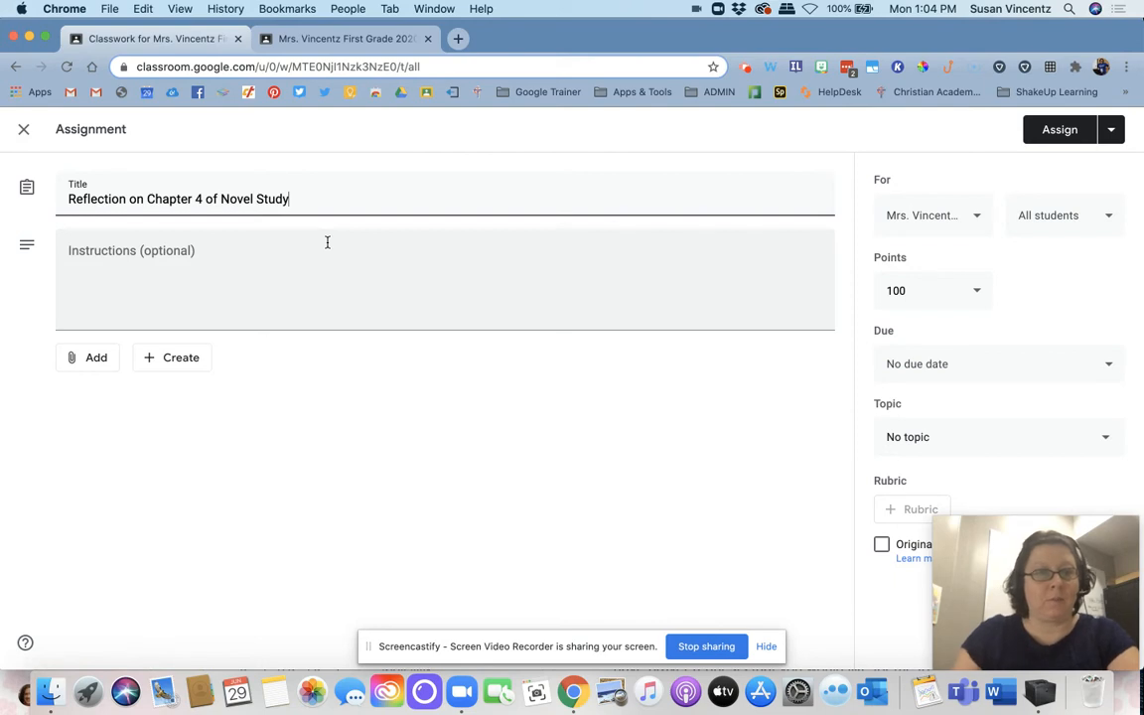
Step: Enter the instructions "Read chapter 4 and watch the video attached and create a slideshow in Google that talks about the most important themes in the chapter."
left_click(277, 274)
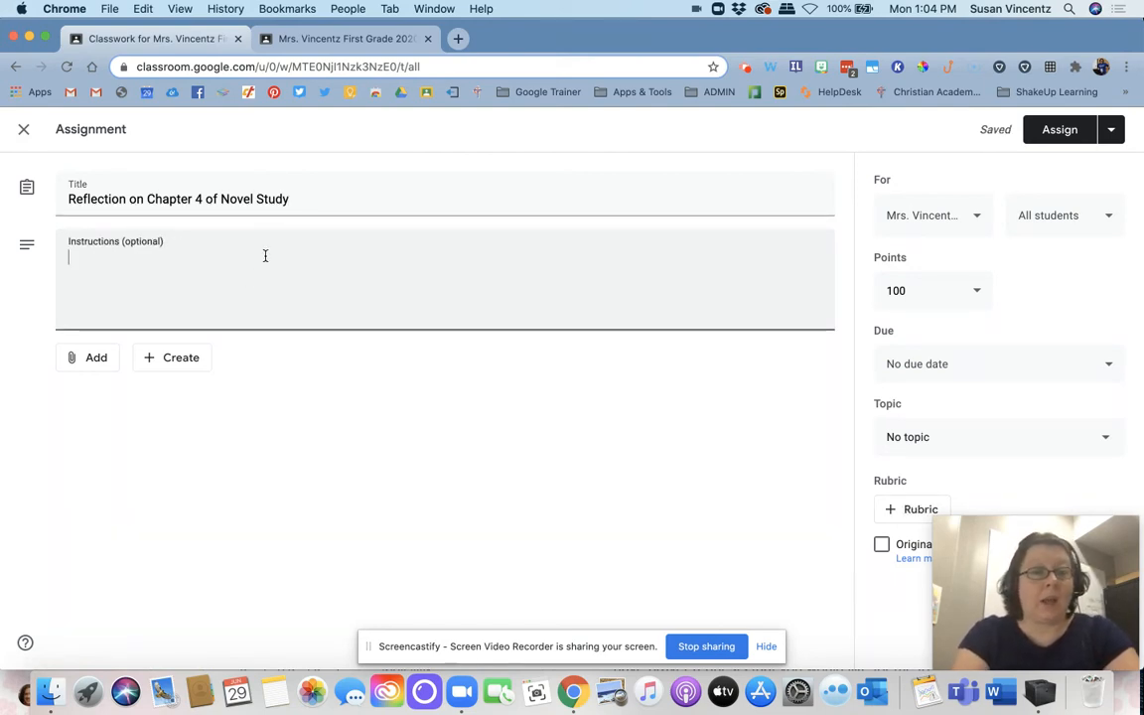
type("Read cahp")
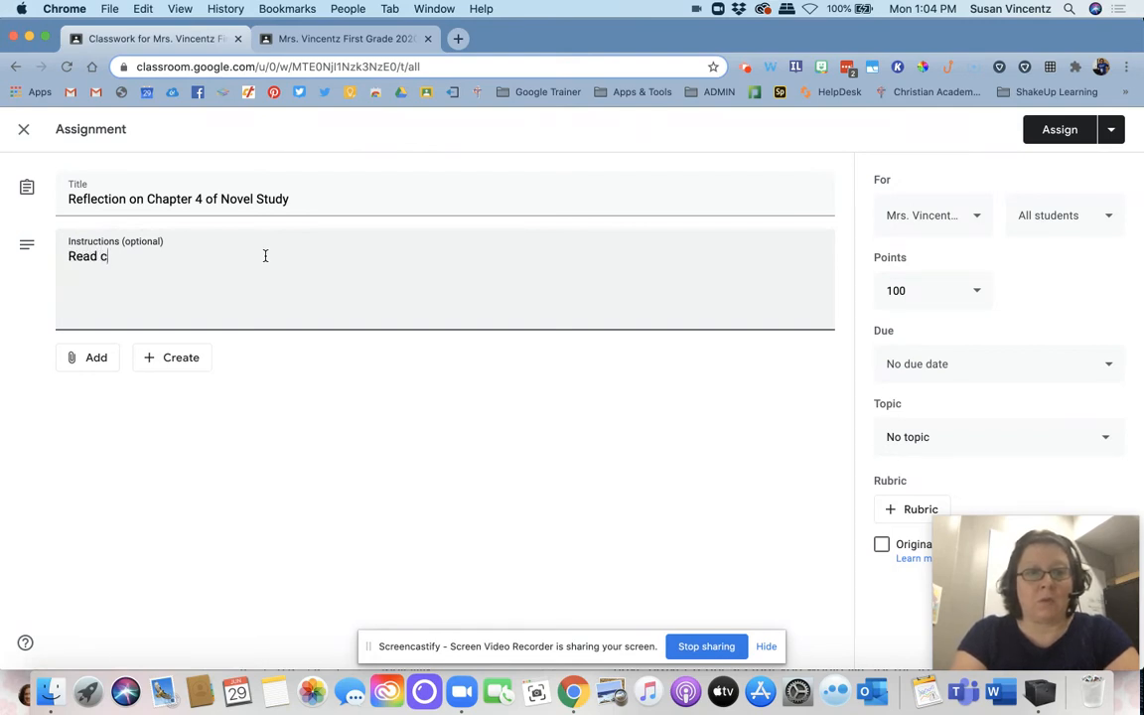
key("BackSpace")
key("BackSpace")
key("BackSpace")
type("hapter 4 and")
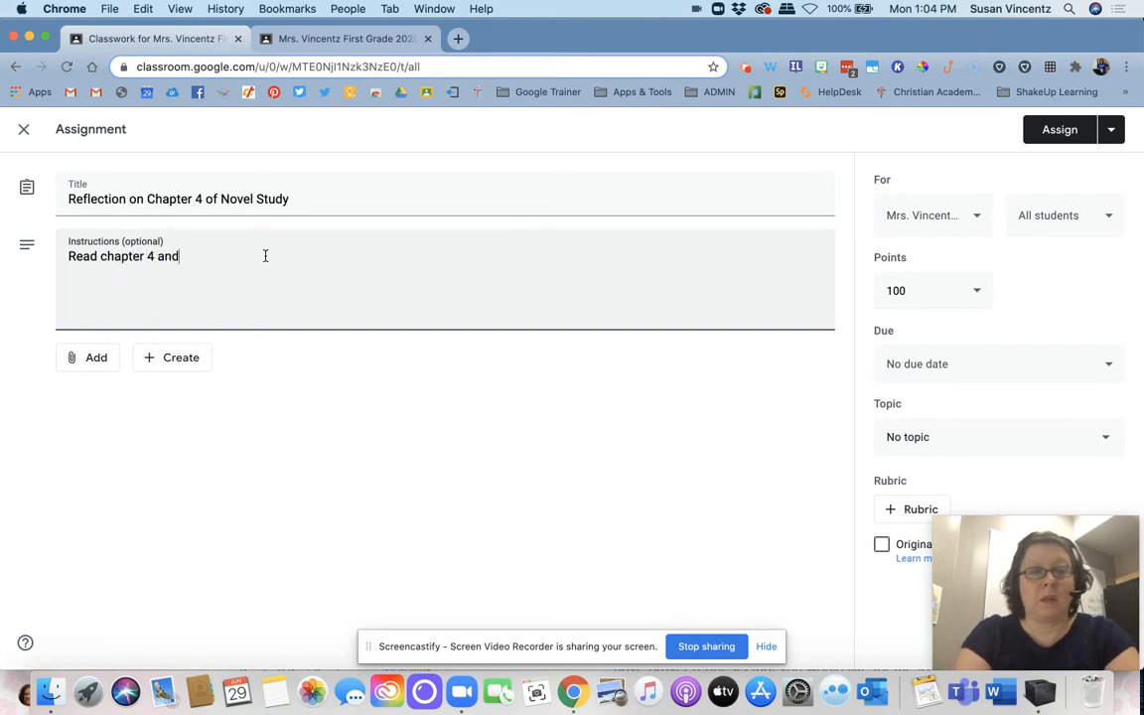
type(" watch the vi")
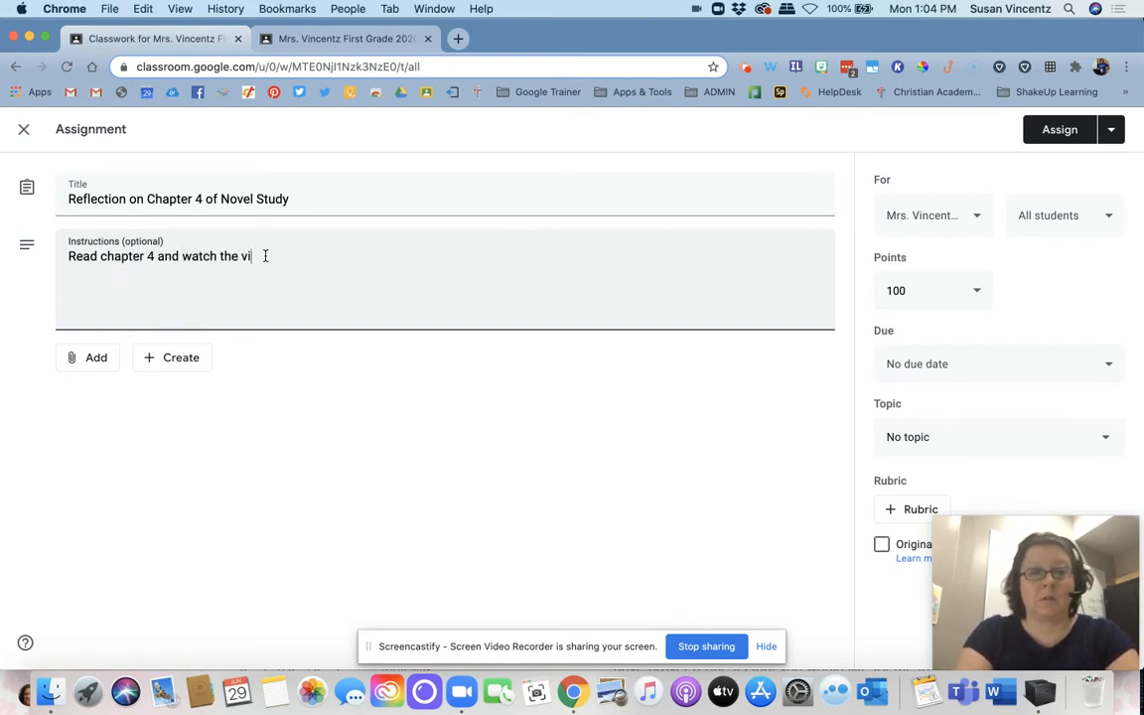
type("deo attache")
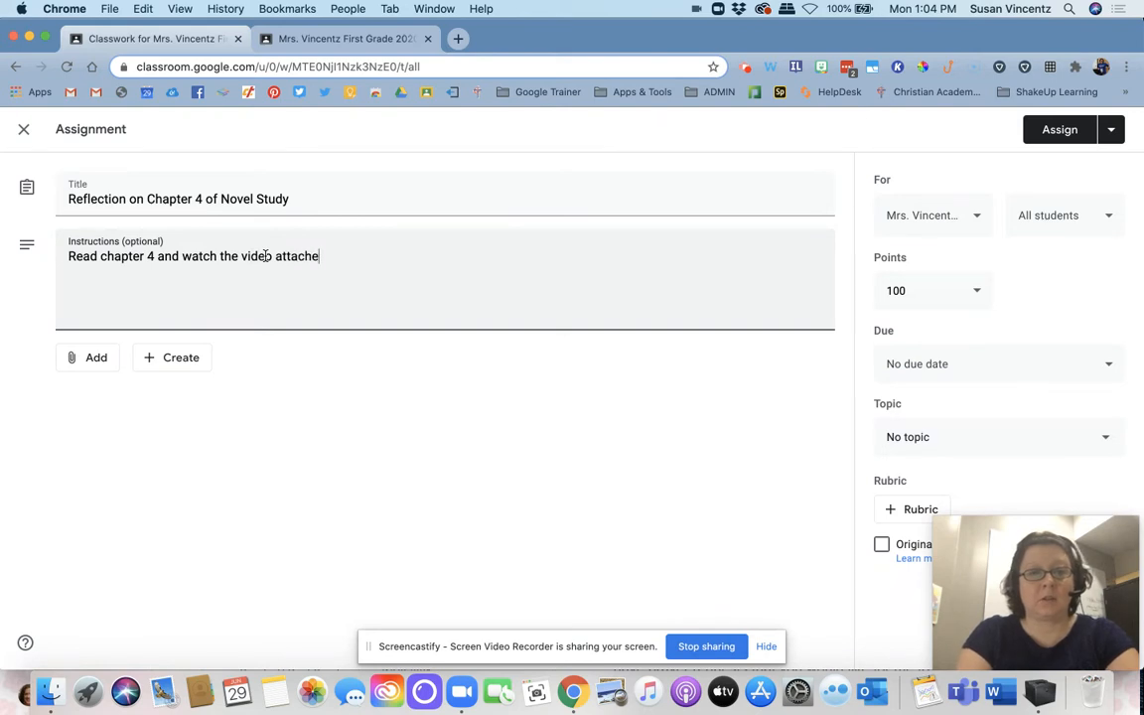
type("d and create a s")
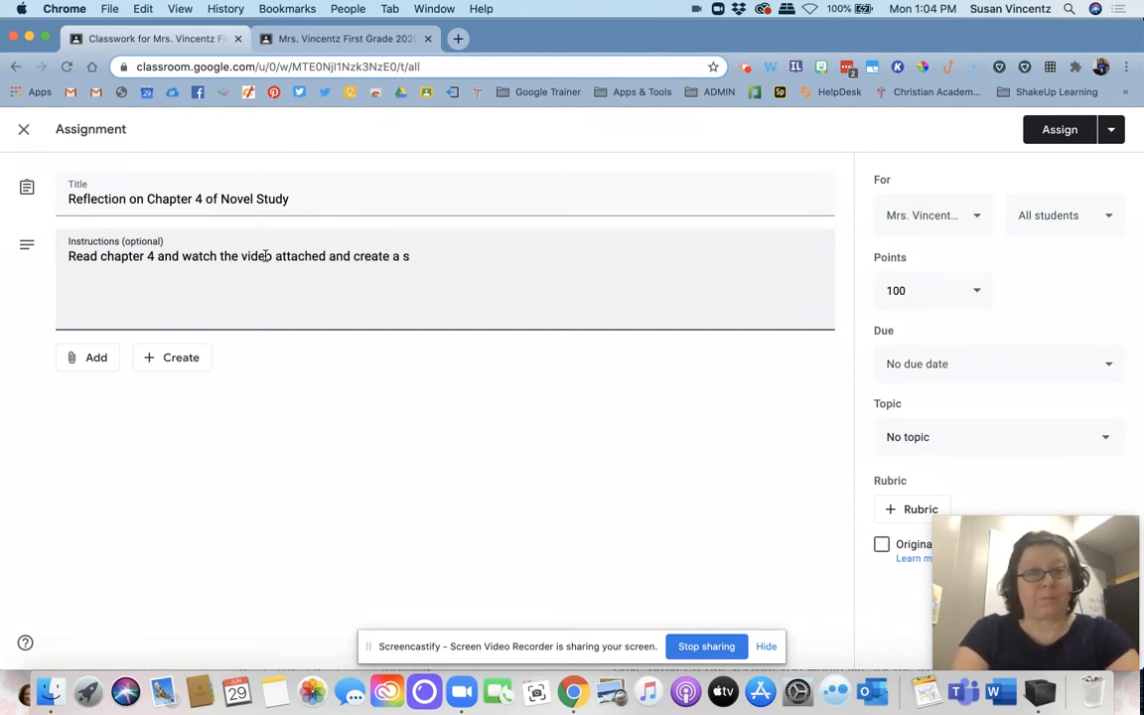
type("lidesho")
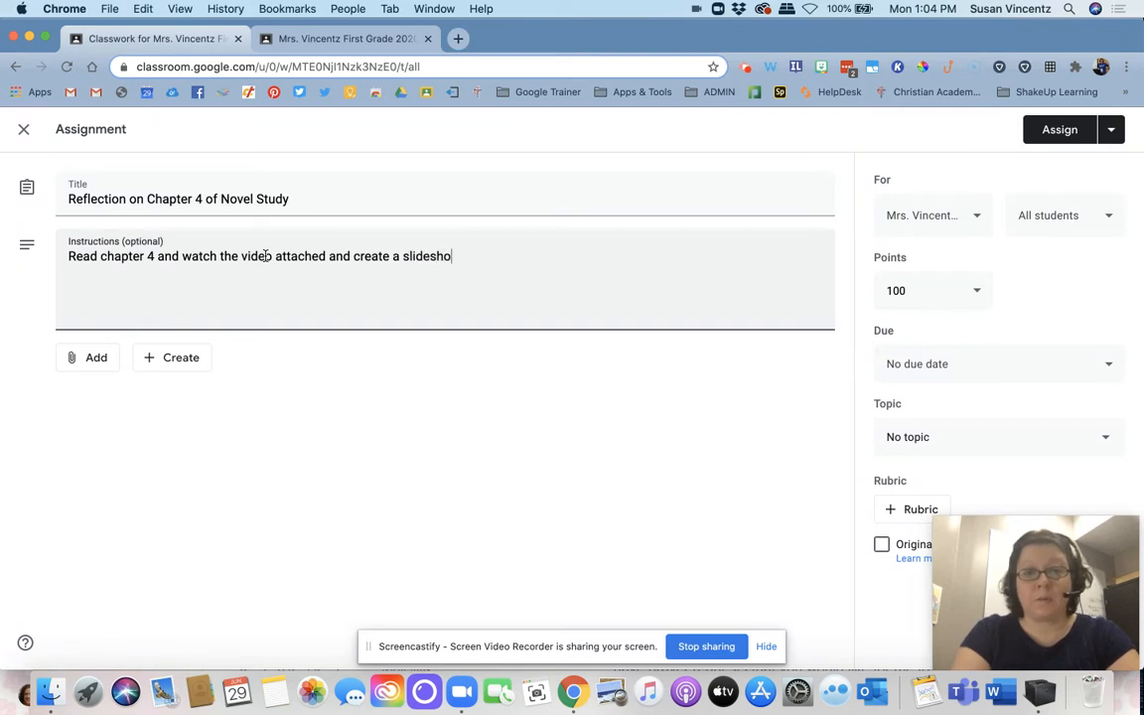
type("w in Google that talks abou")
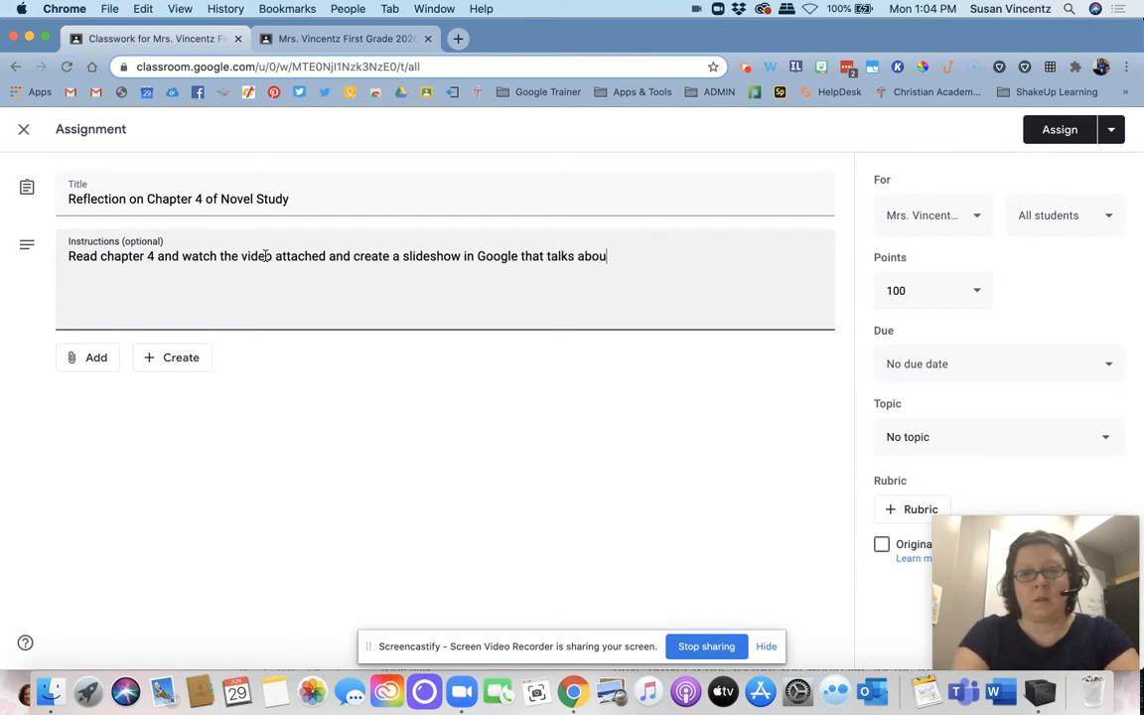
type("t the most important theme")
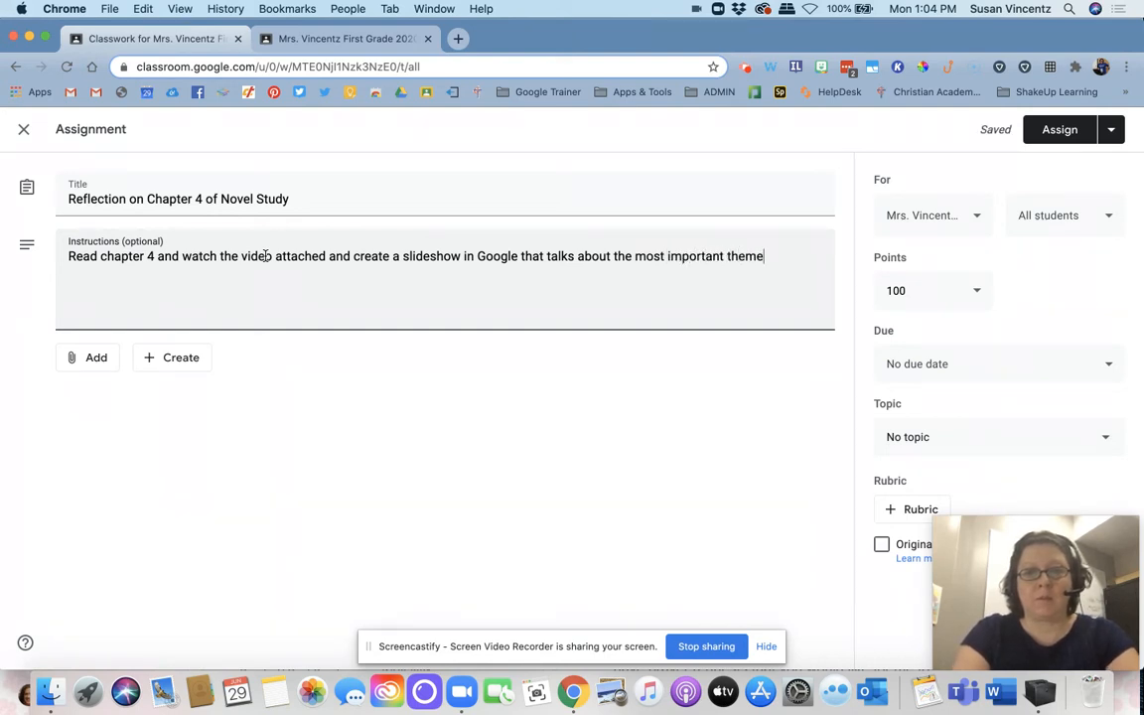
type("s in the chapter")
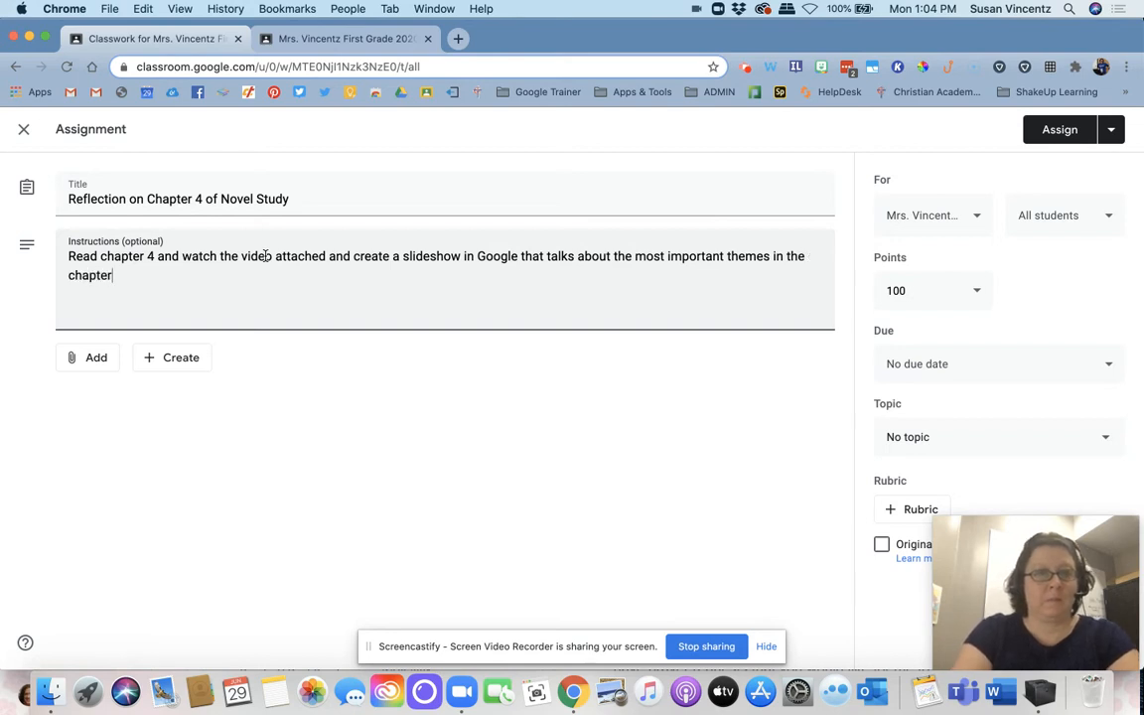
type(".")
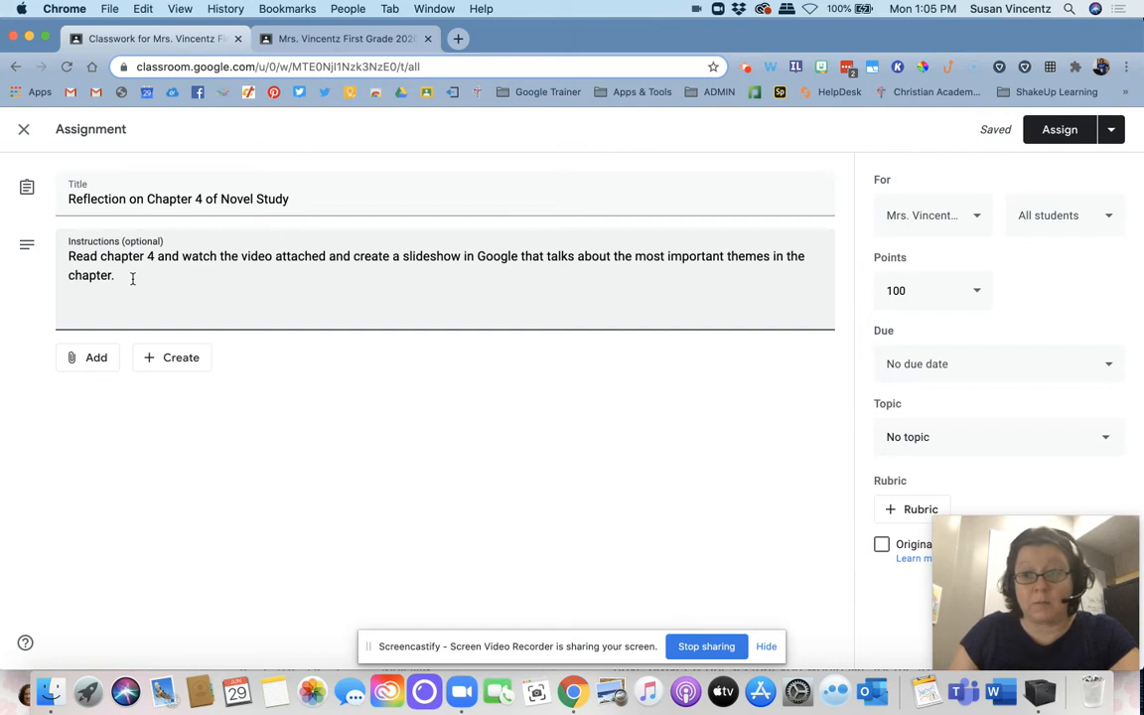
Step: Attach the CASS Technology Requirements Elementary document from Google Drive and view its student access options
left_click(105, 372)
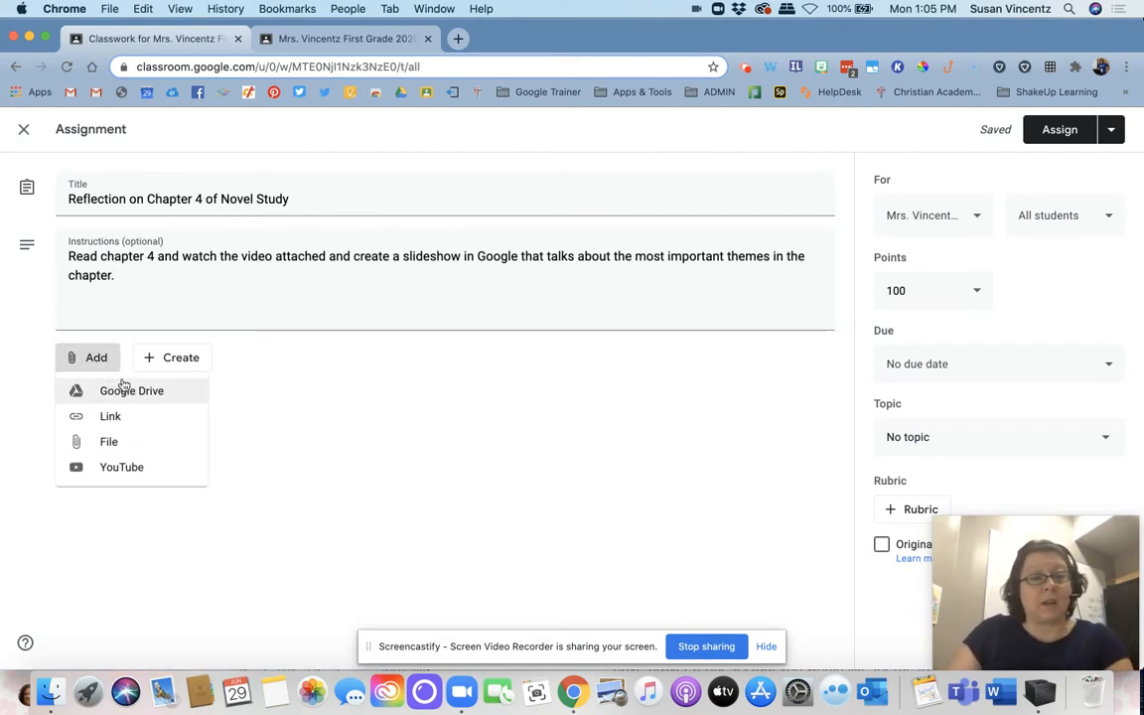
left_click(123, 390)
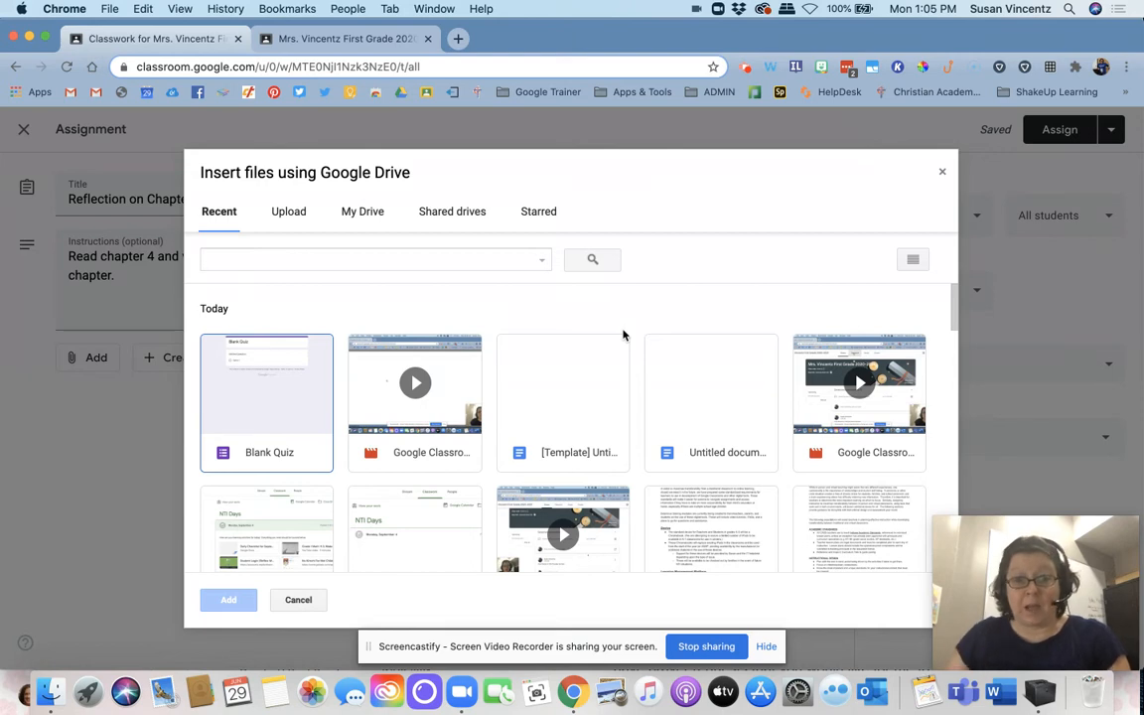
scroll(683, 397, "down", 2)
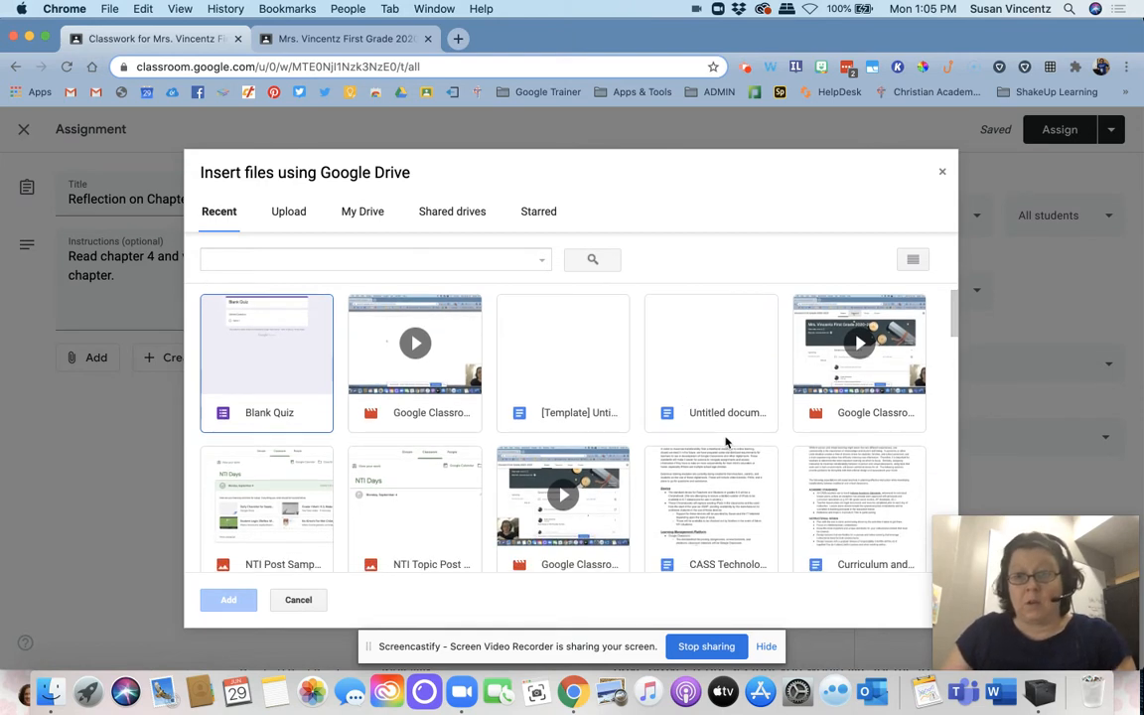
scroll(751, 372, "down", 2)
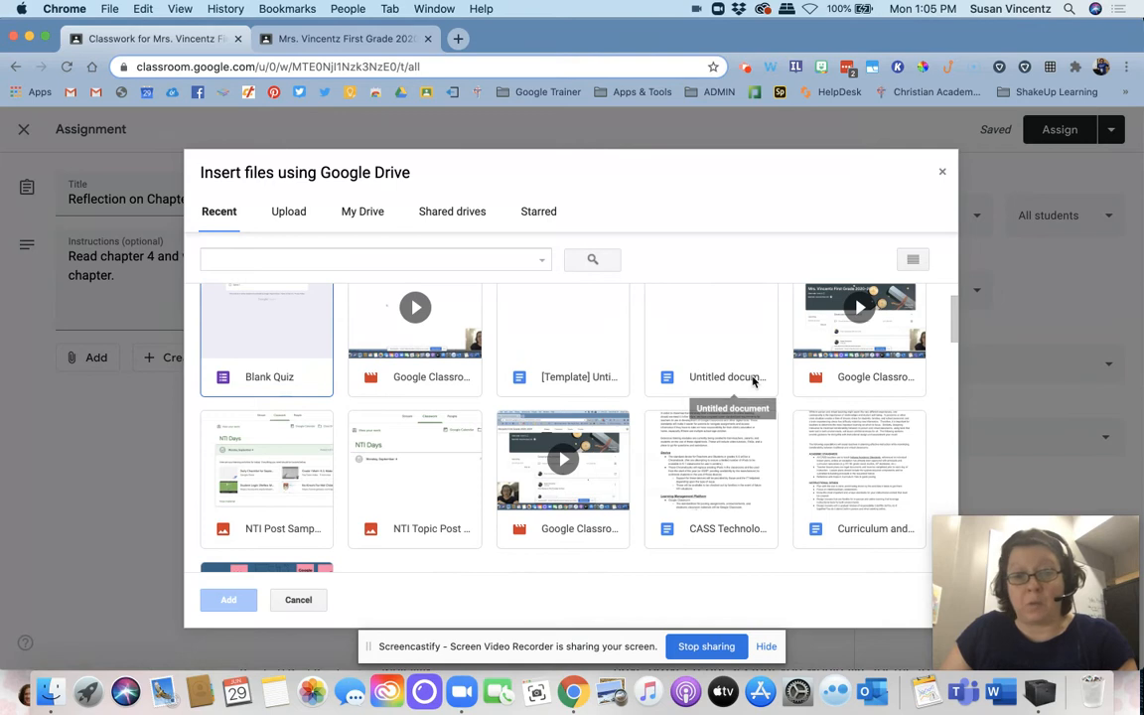
scroll(775, 477, "down", 3)
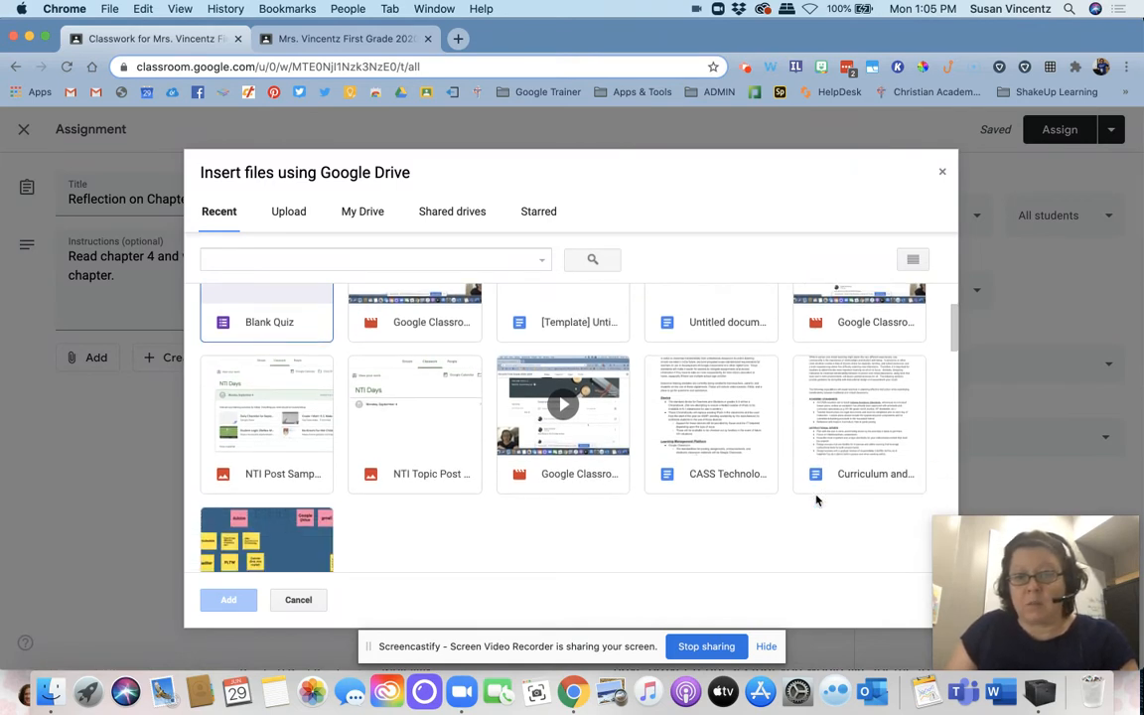
scroll(817, 499, "up", 1)
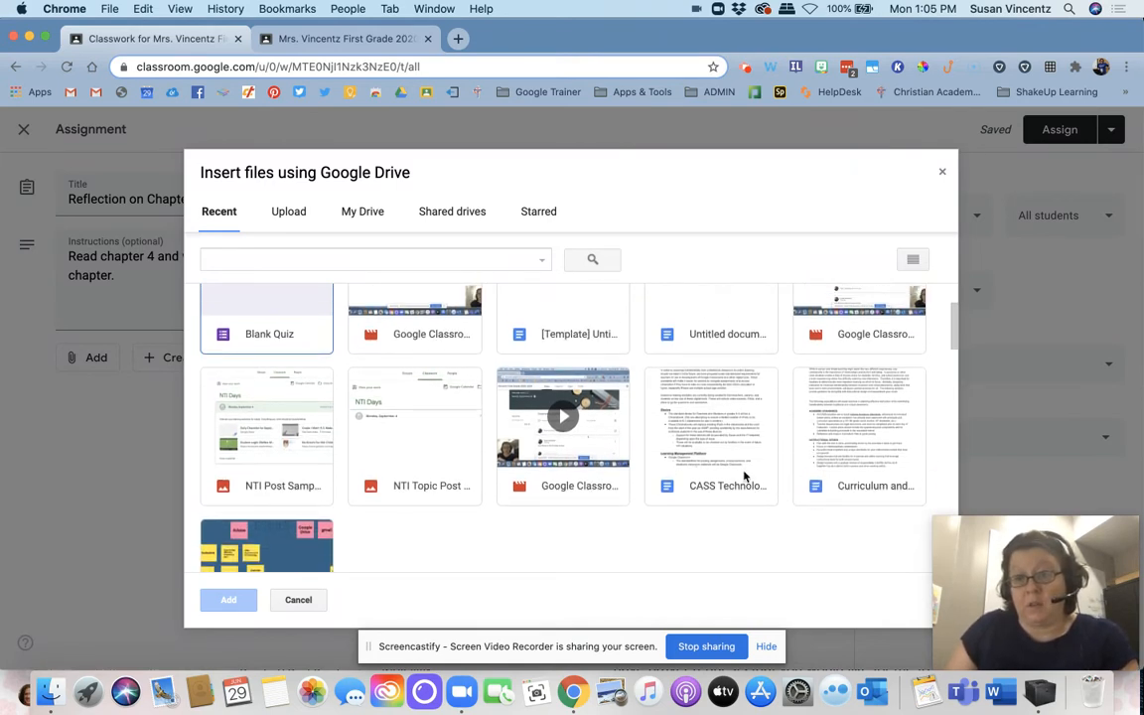
left_click(671, 415)
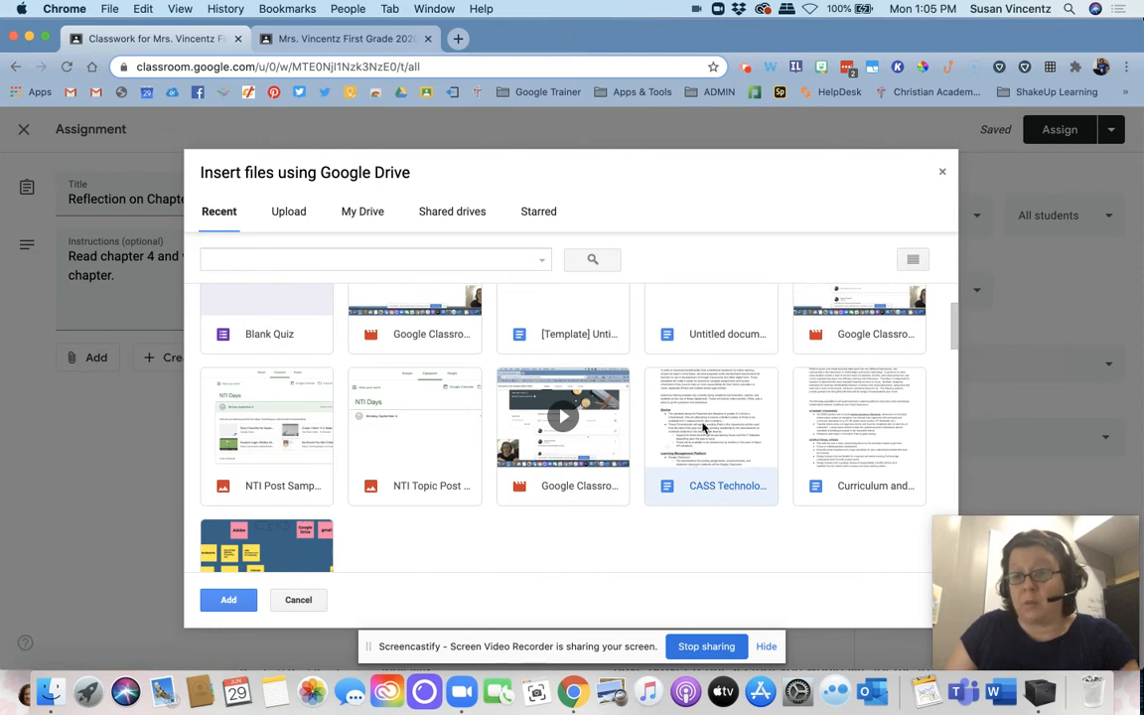
left_click(229, 601)
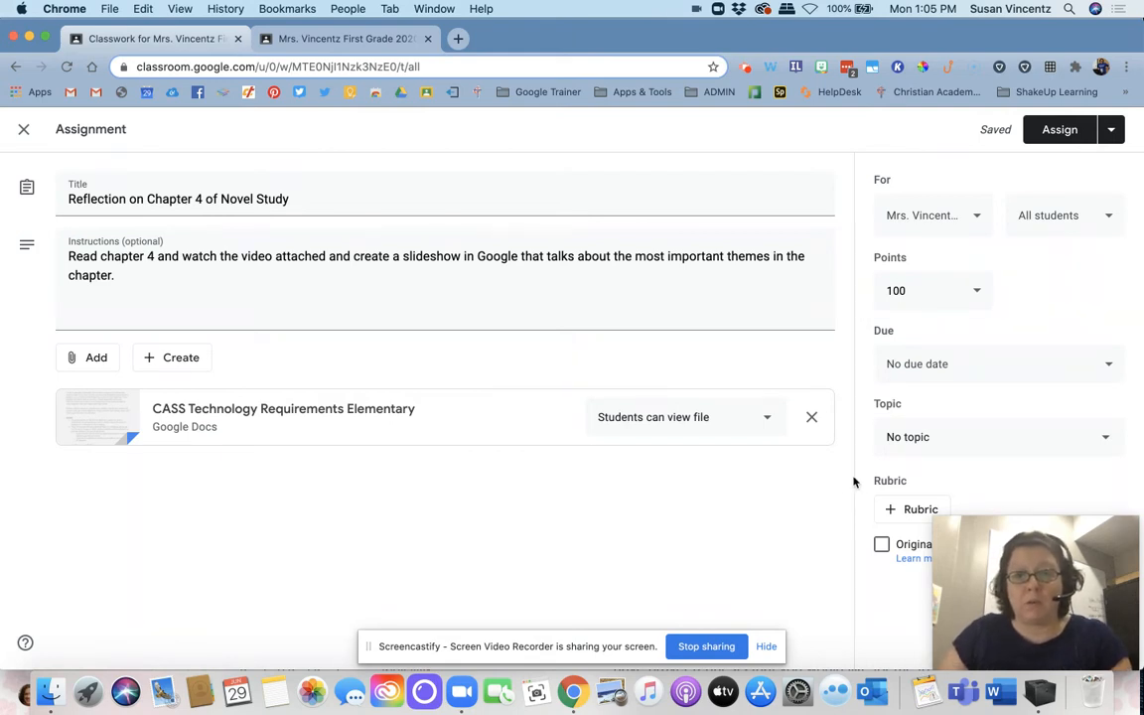
left_click(730, 428)
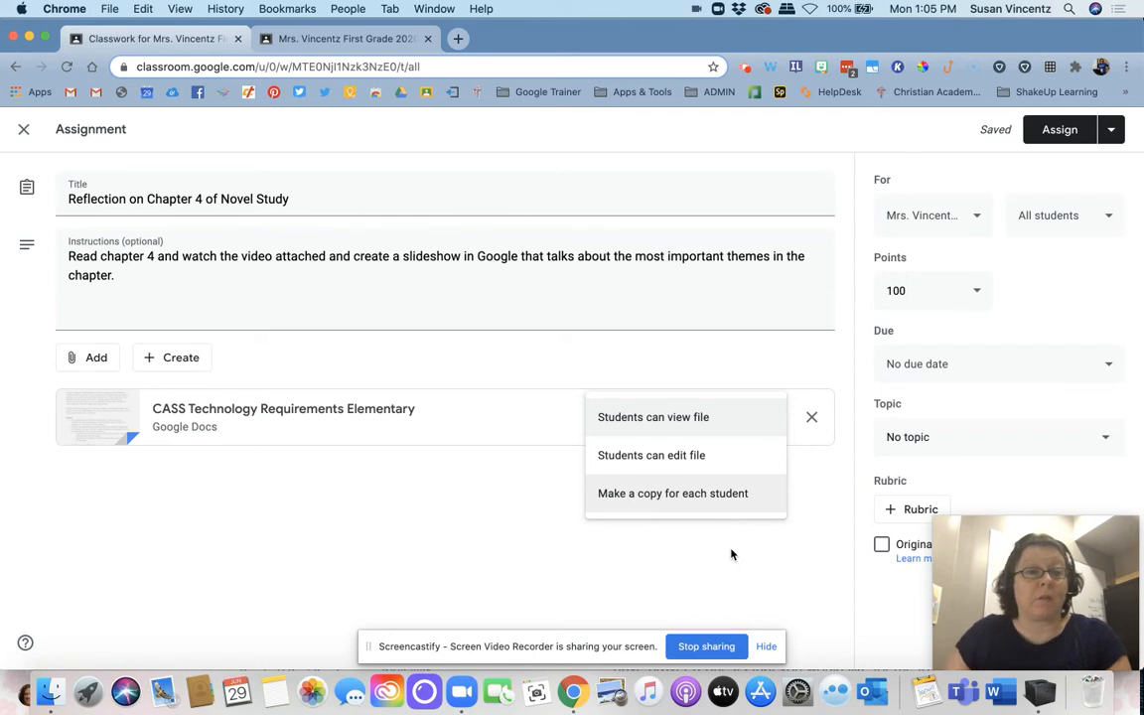
left_click(186, 521)
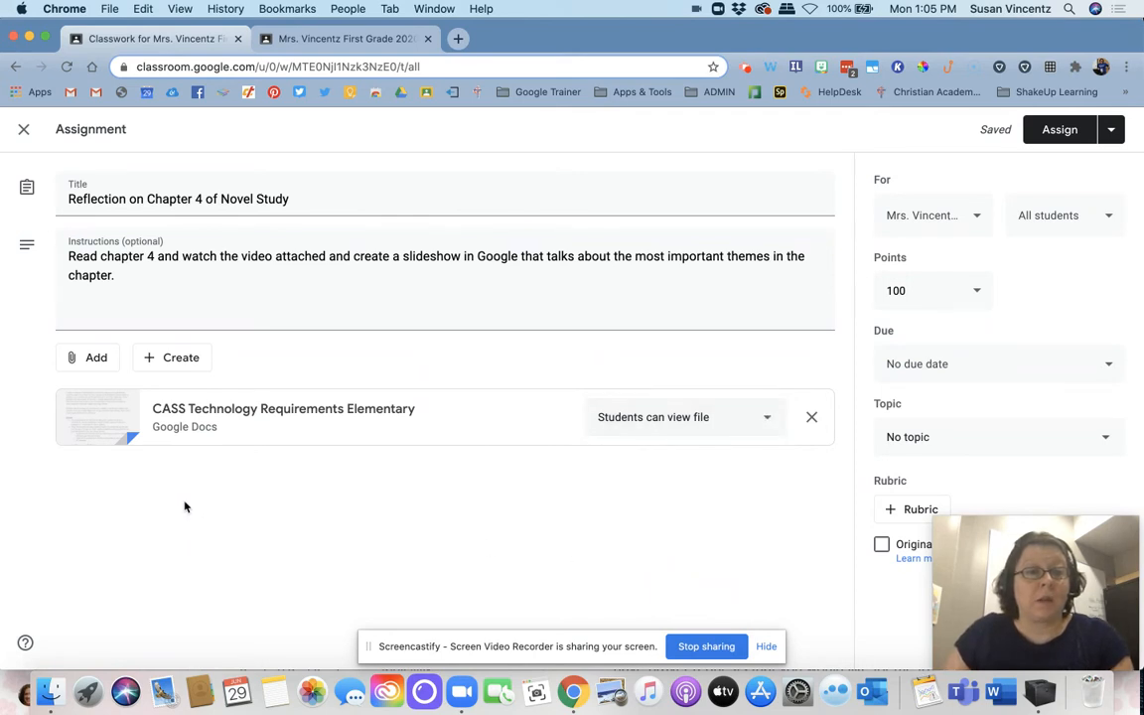
left_click(105, 373)
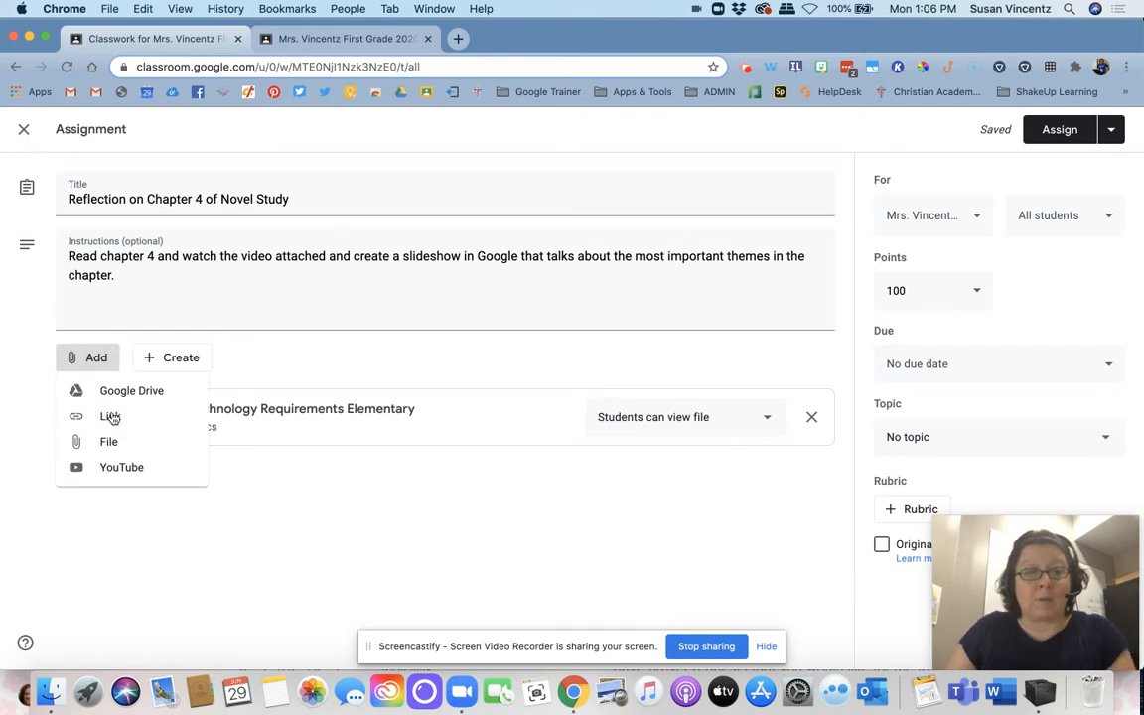
left_click(110, 417)
type("www.")
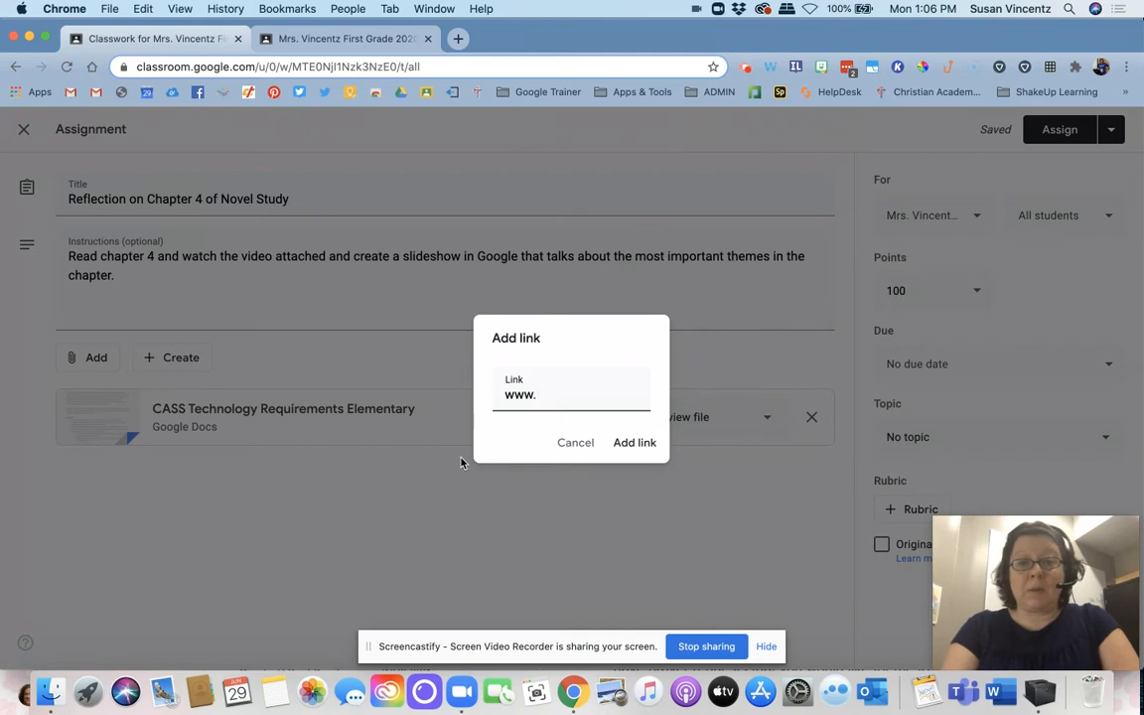
type("bio")
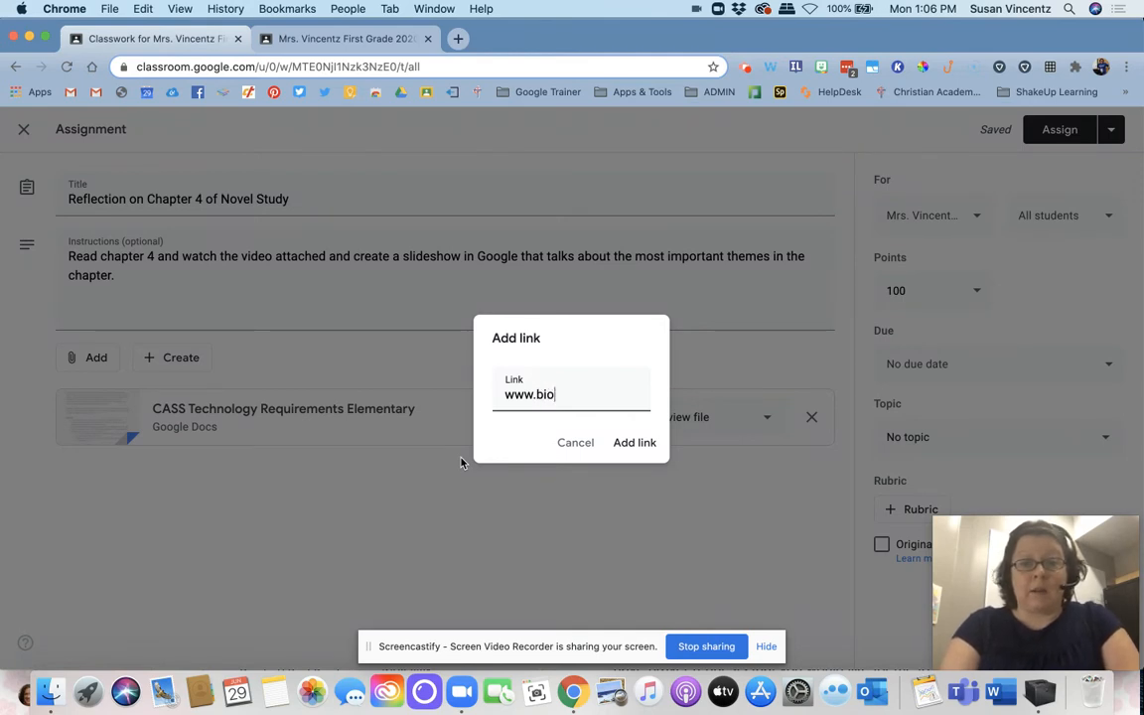
type("graphy.com")
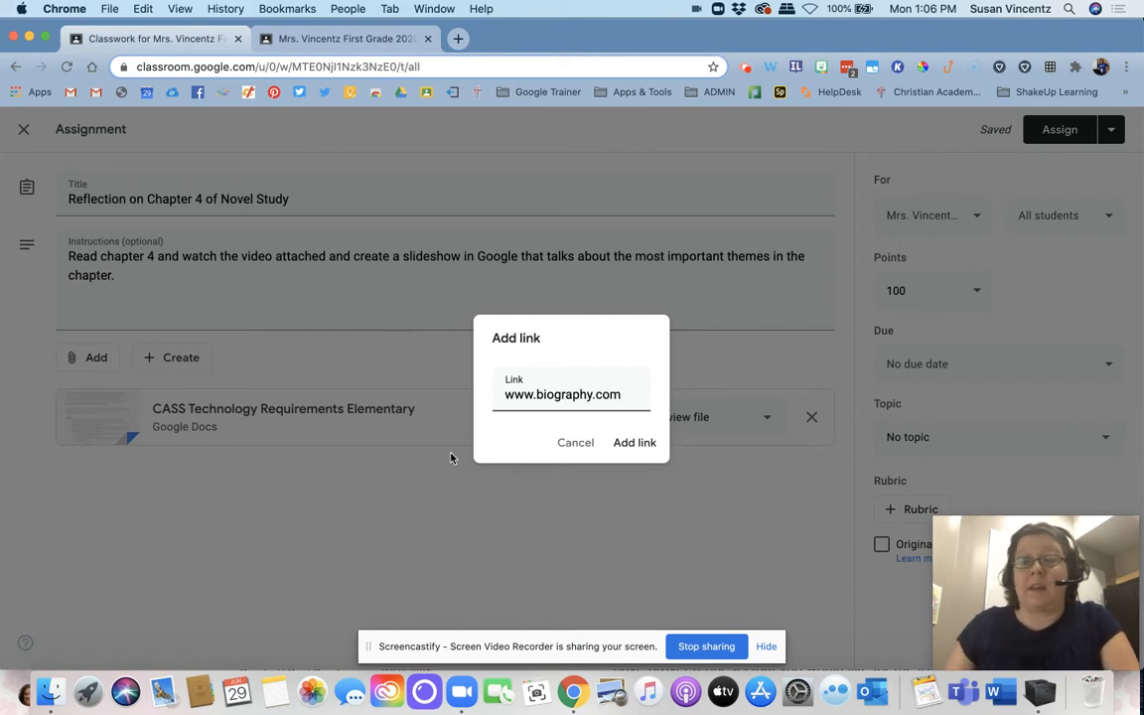
left_click(637, 443)
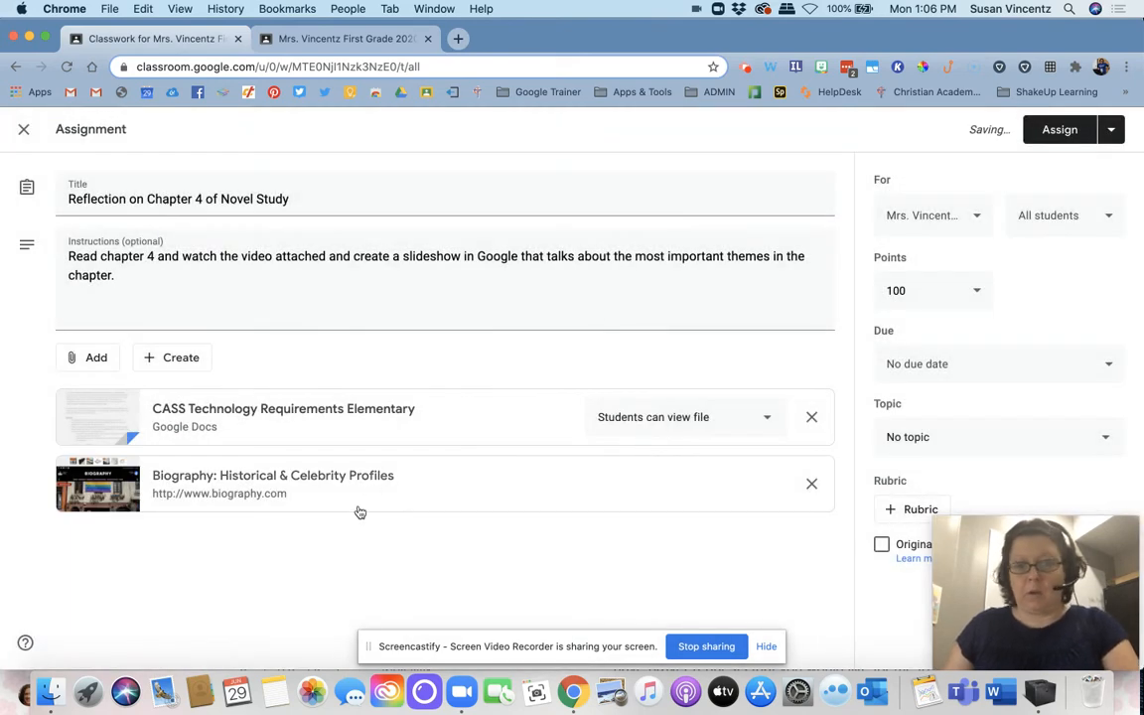
Step: Search YouTube for "abraham lincoln" and attach the video "History Of America | Who was Abraham Lincoln? Part I" to the assignment
left_click(115, 360)
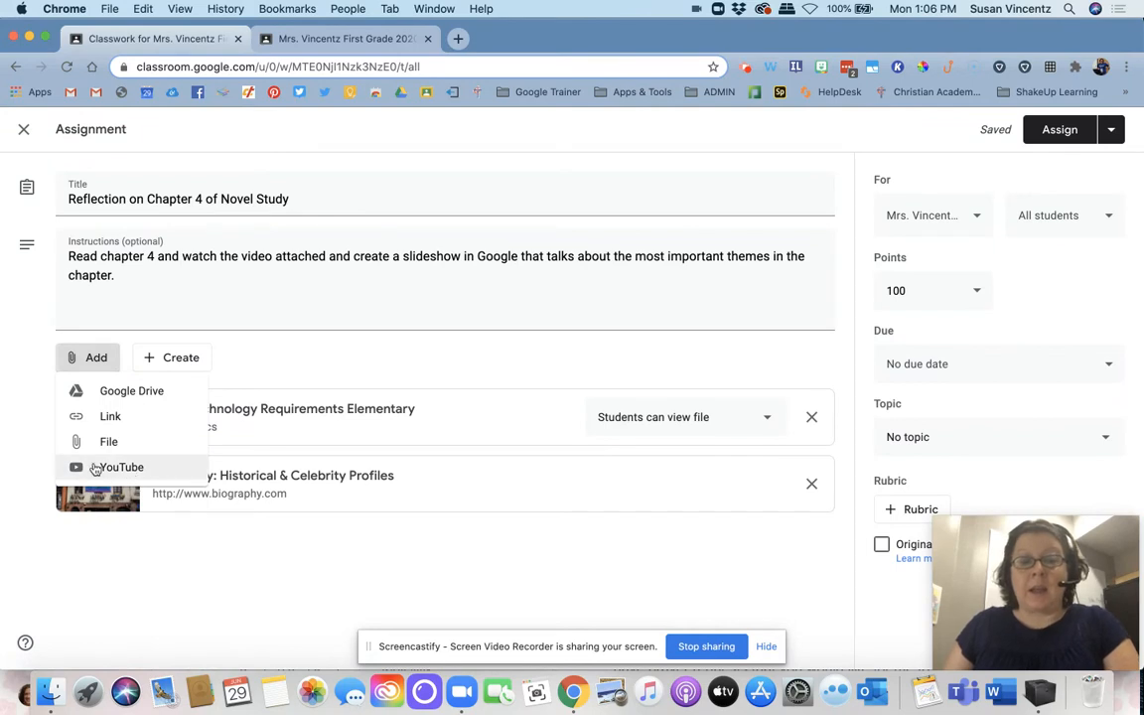
left_click(121, 467)
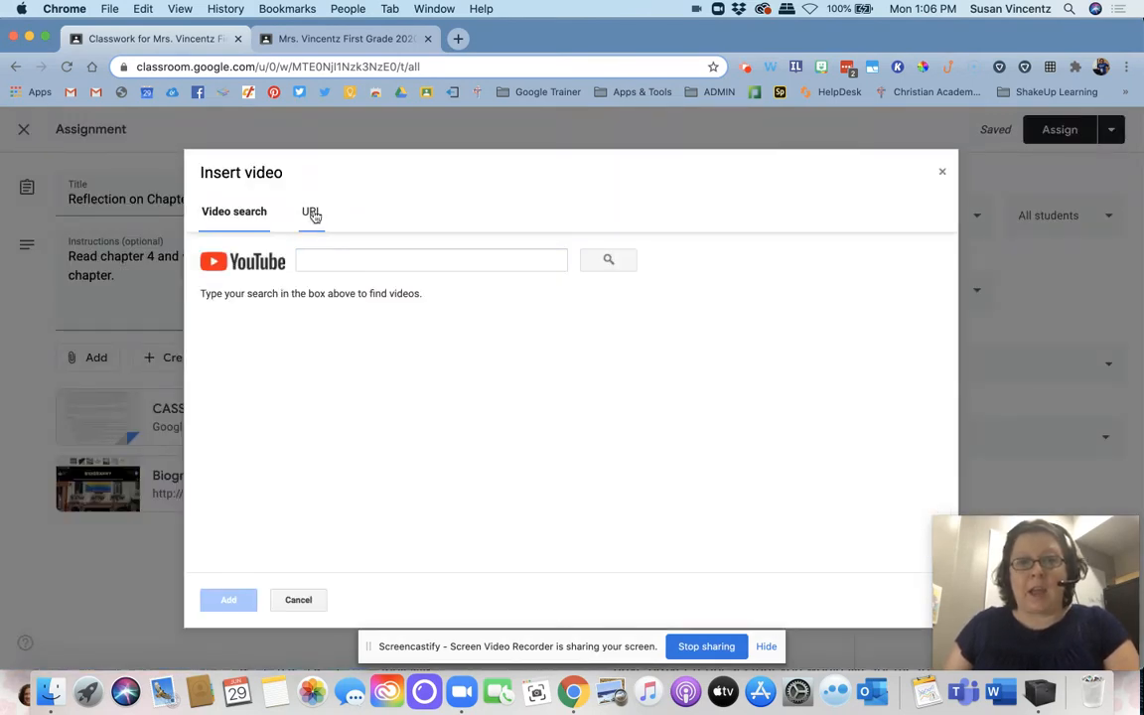
left_click(314, 214)
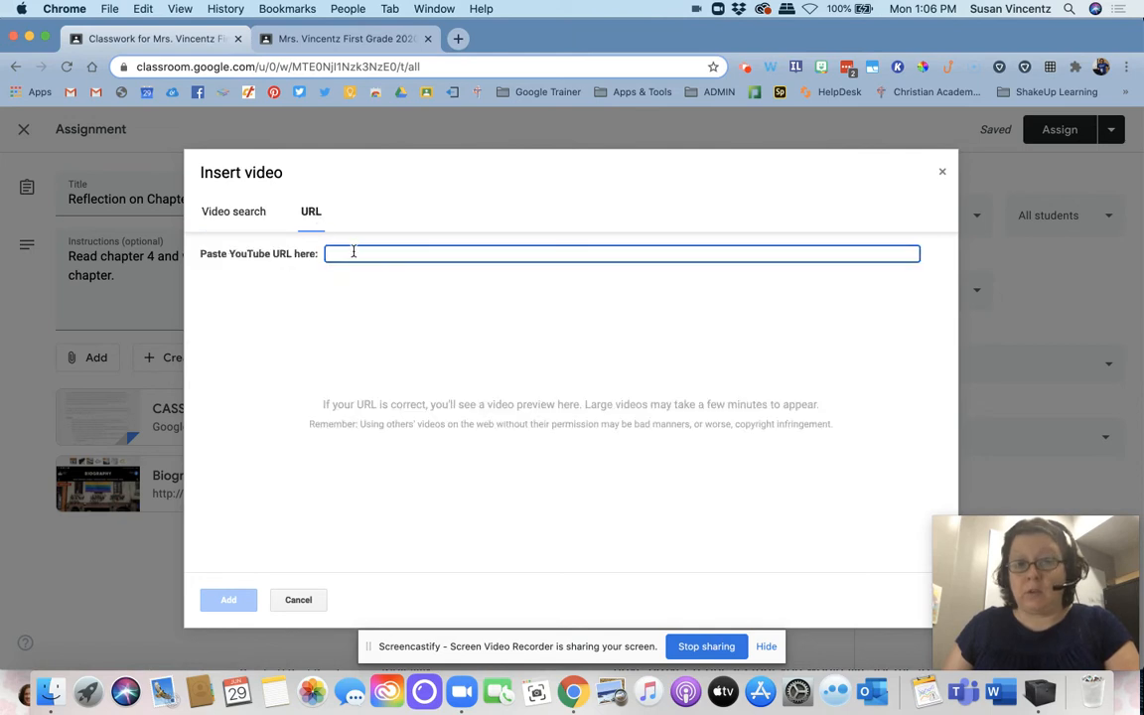
left_click(240, 219)
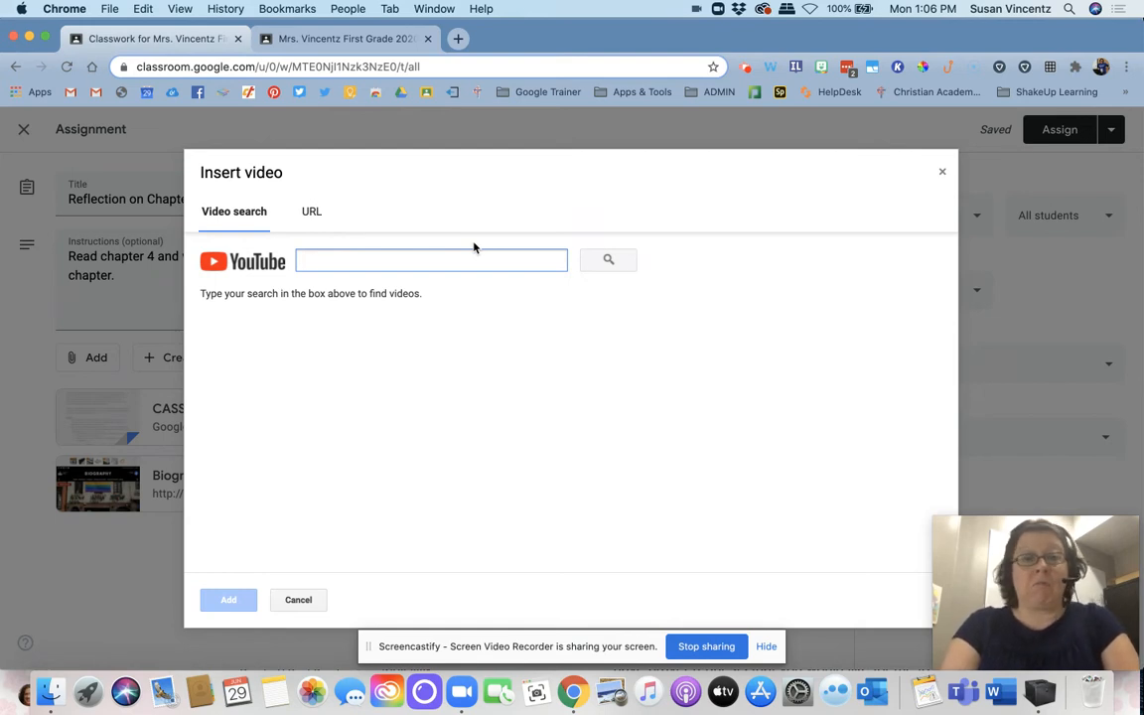
type("abraham lincoln")
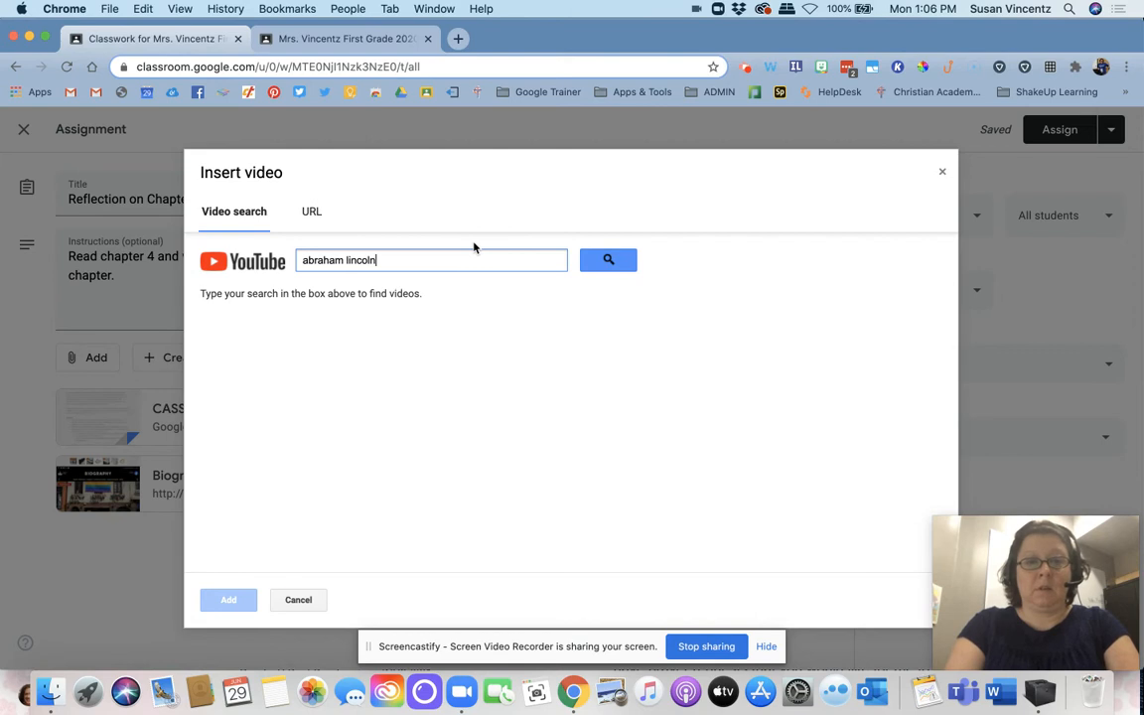
key("Return")
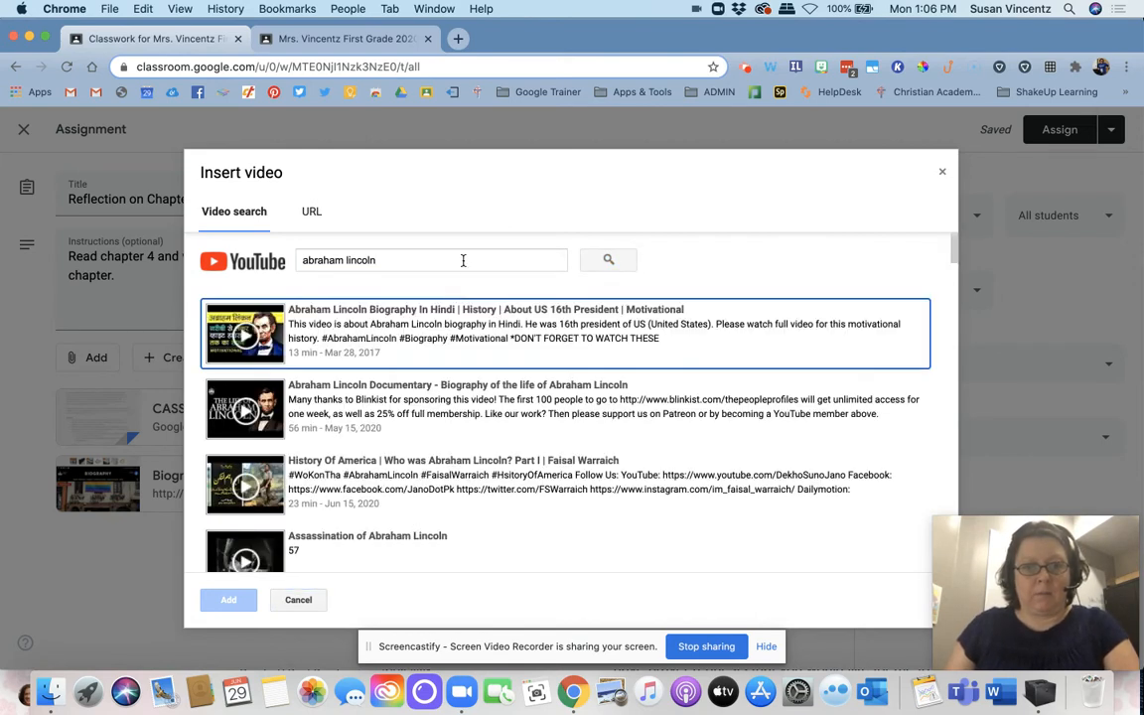
scroll(405, 443, "down", 1)
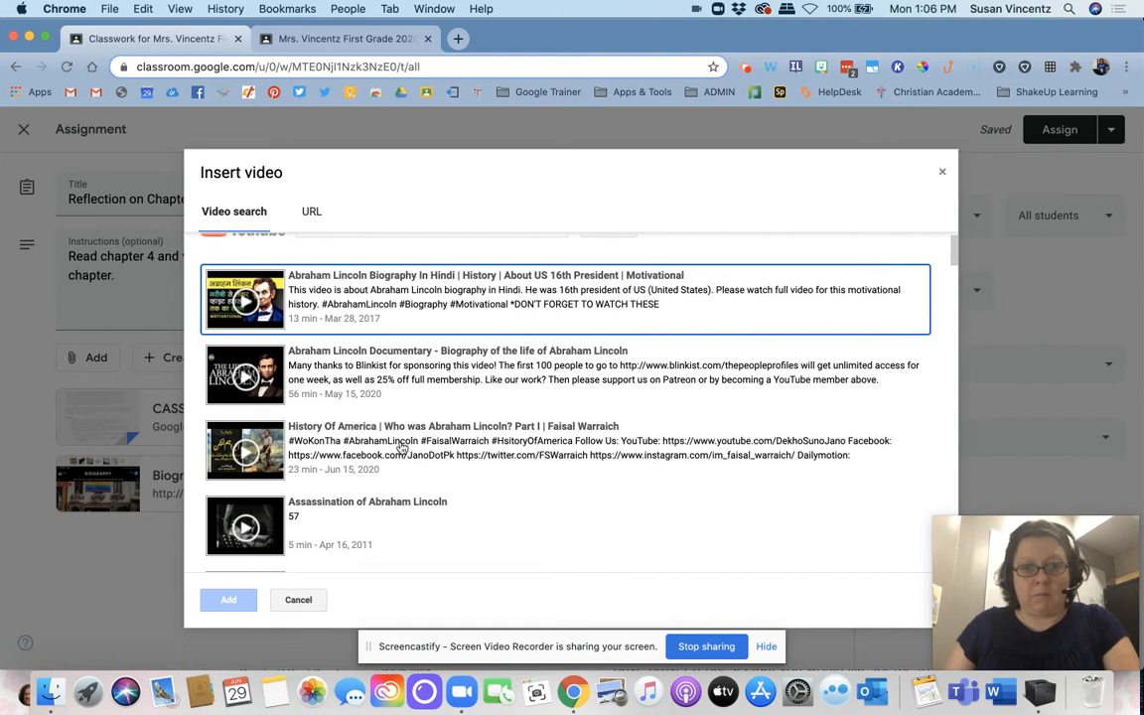
left_click(402, 448)
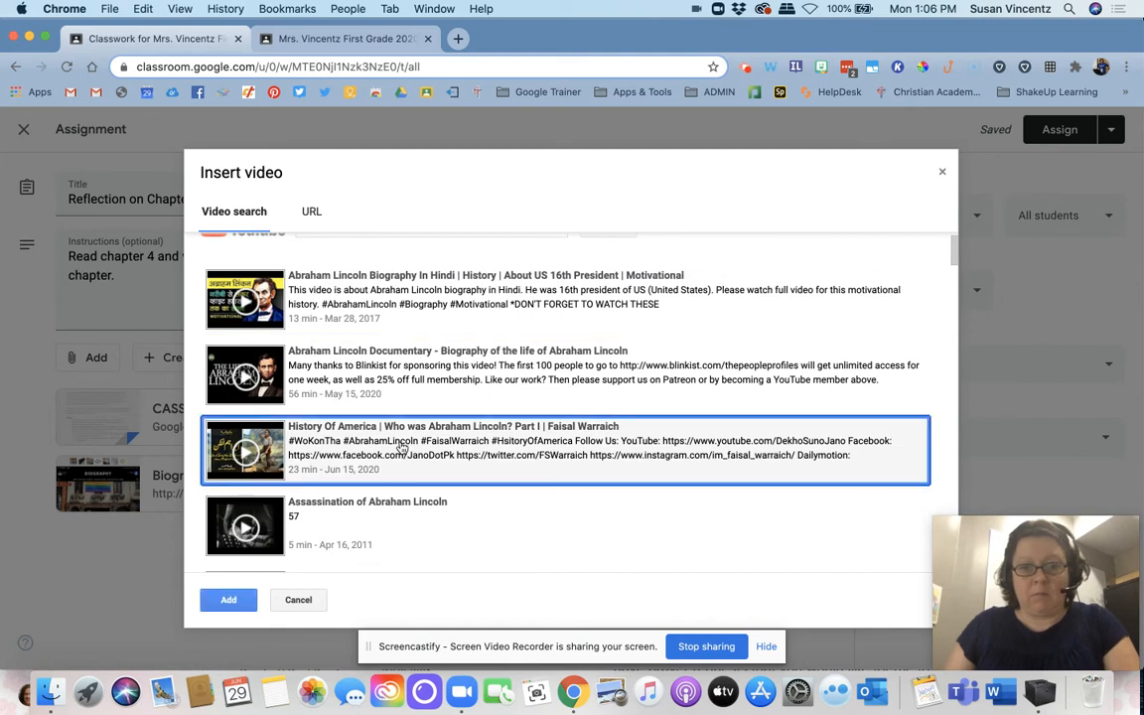
left_click(228, 599)
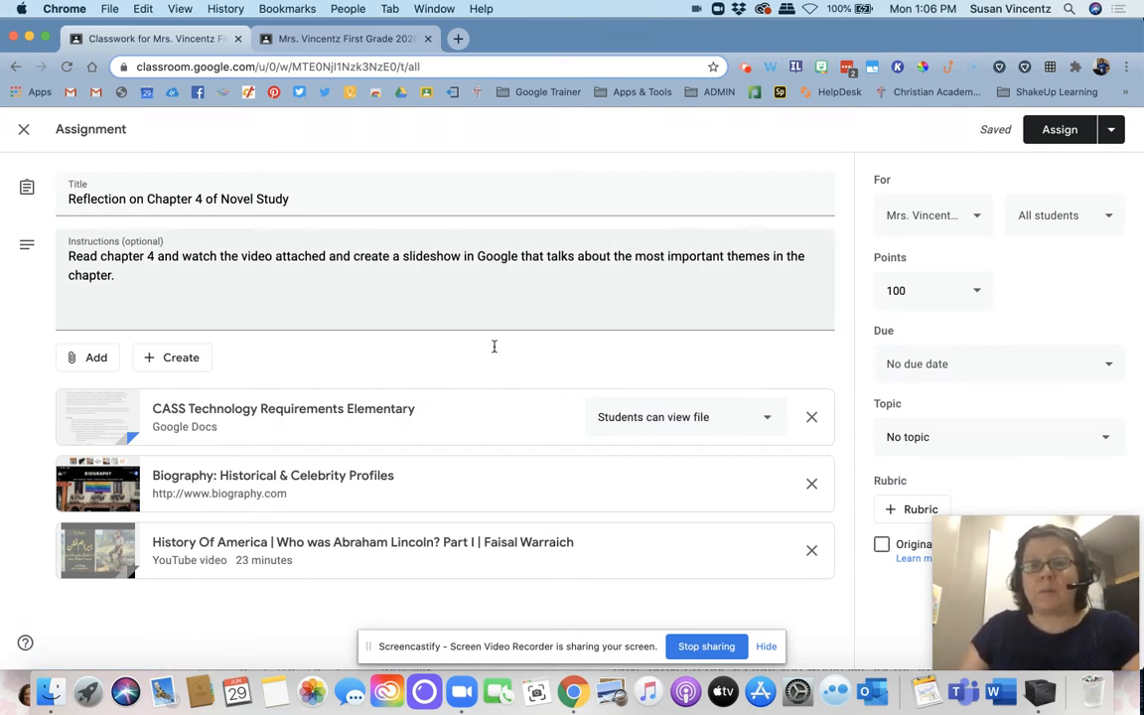
Step: Create a blank Google Slides presentation as an assignment attachment and return to the assignment
left_click(197, 361)
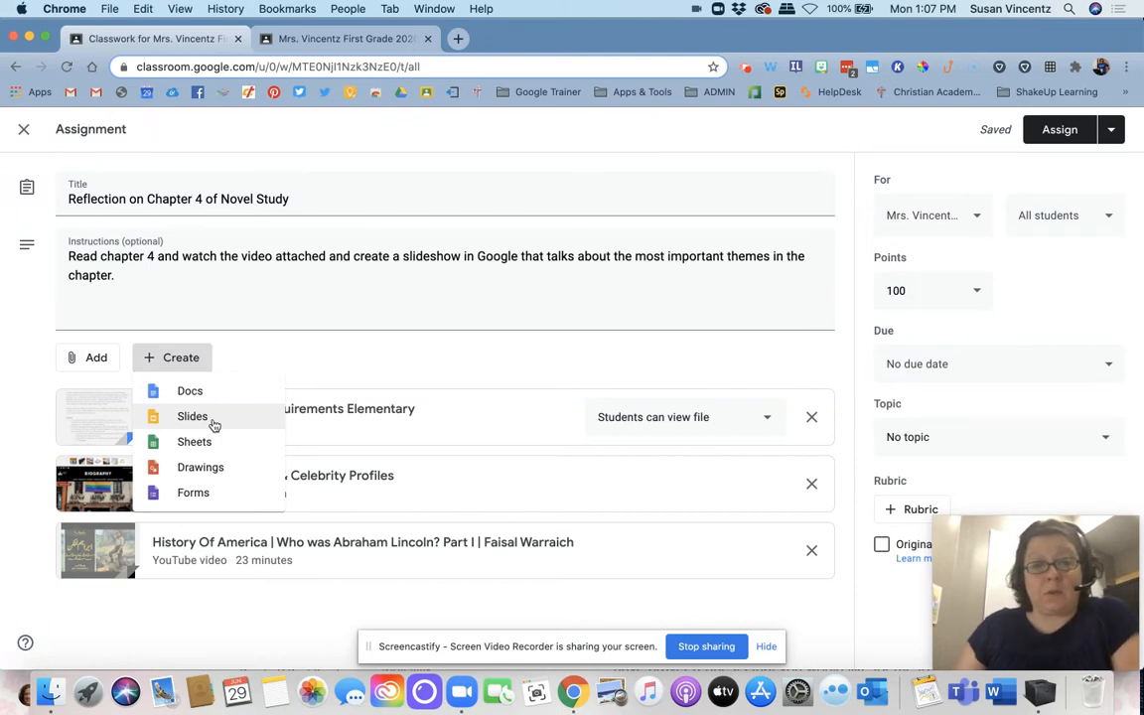
left_click(193, 417)
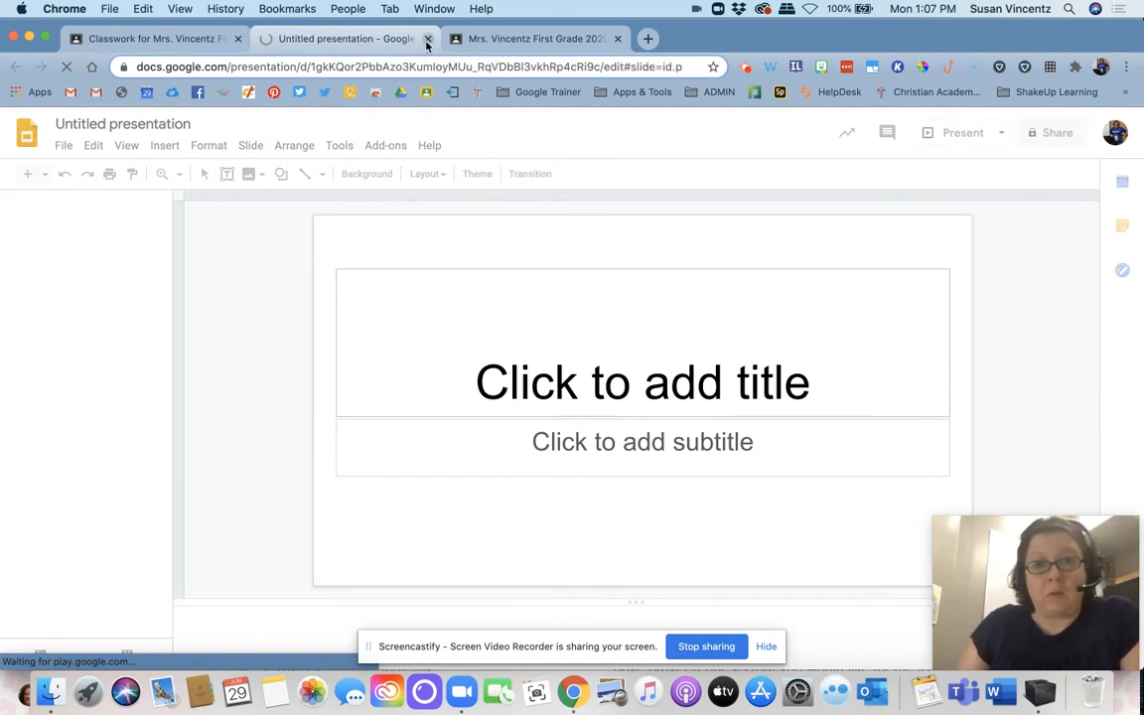
left_click(191, 39)
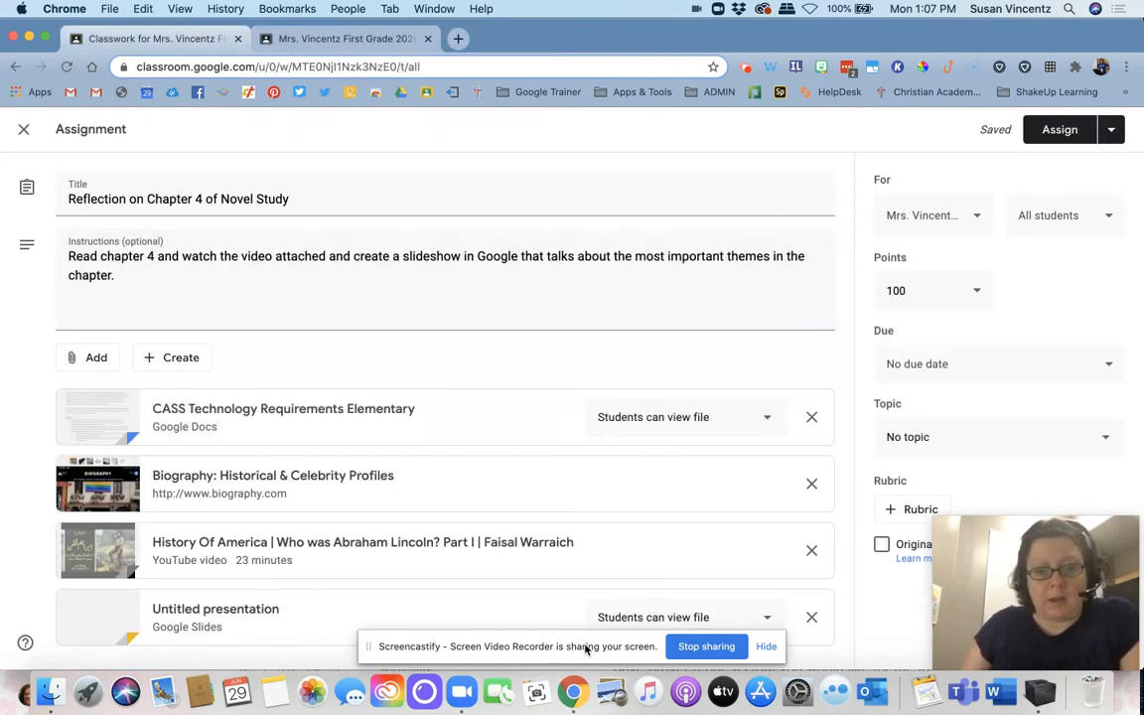
Step: Set the attached presentation to "Make a copy for each student" and remove the biography.com link
left_click(661, 617)
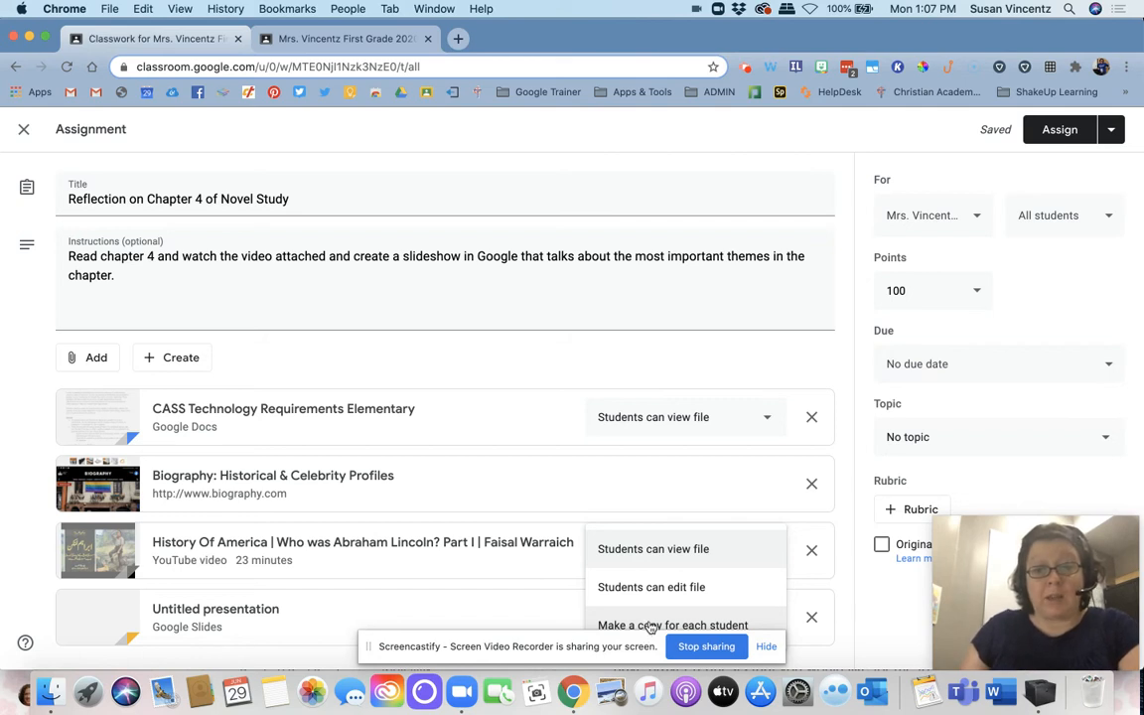
left_click(651, 625)
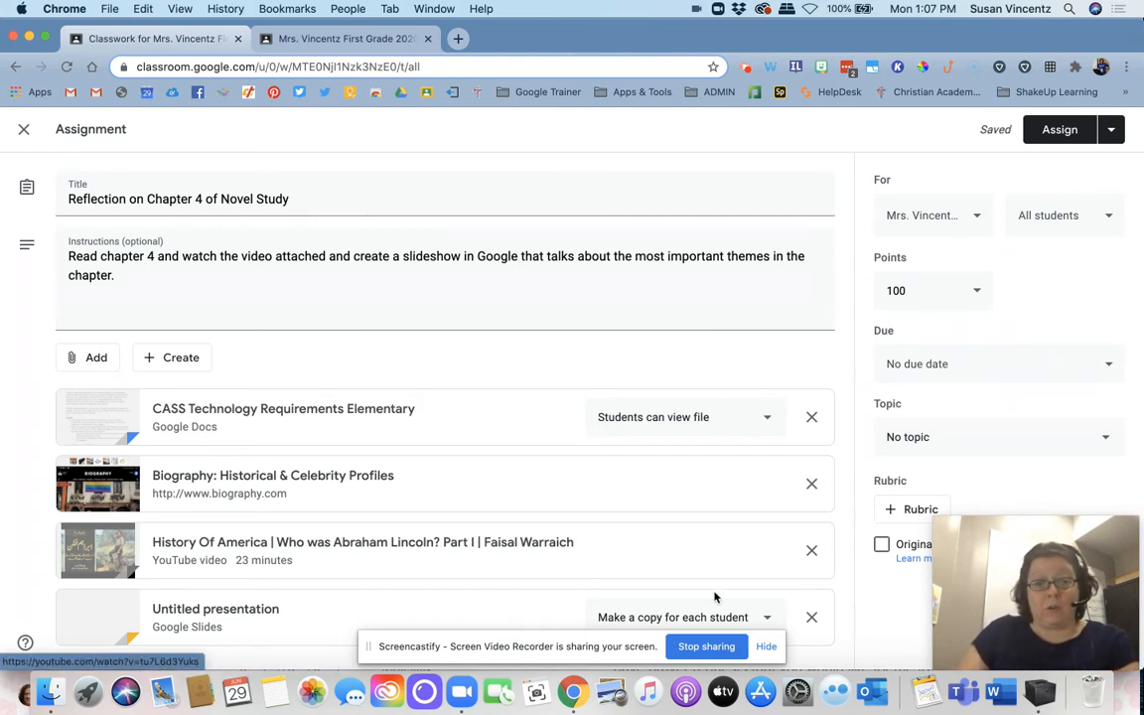
left_click(811, 485)
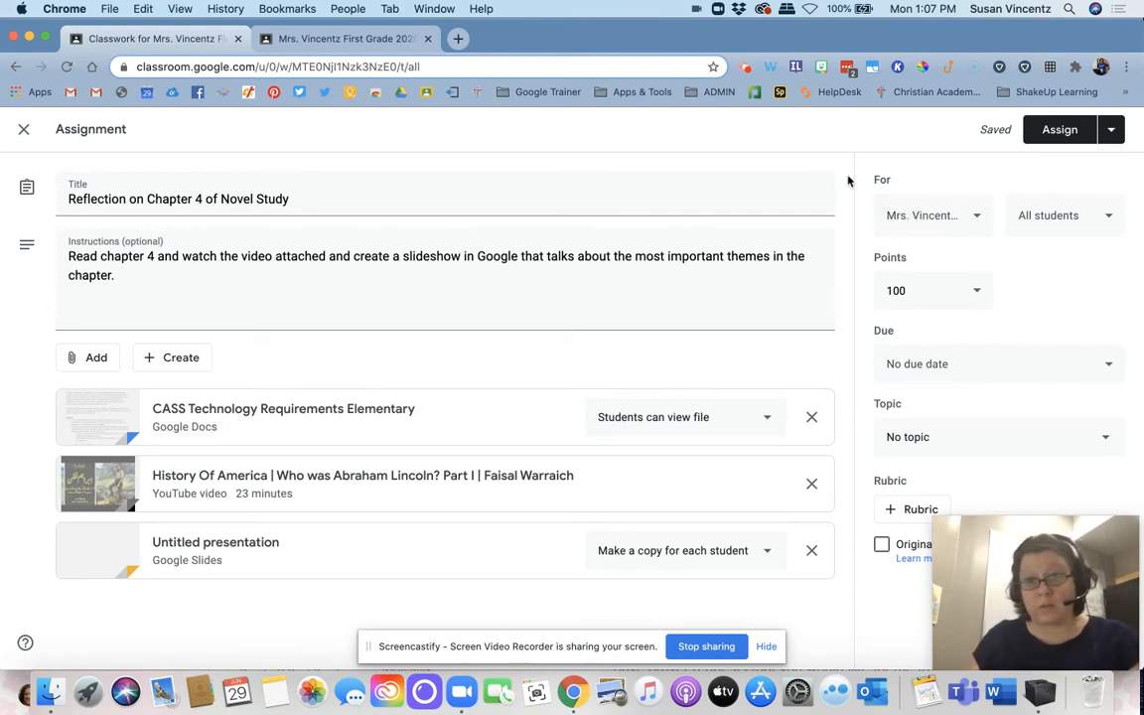
Step: Examine the student selection options and keep the assignment directed to all students
left_click(1084, 217)
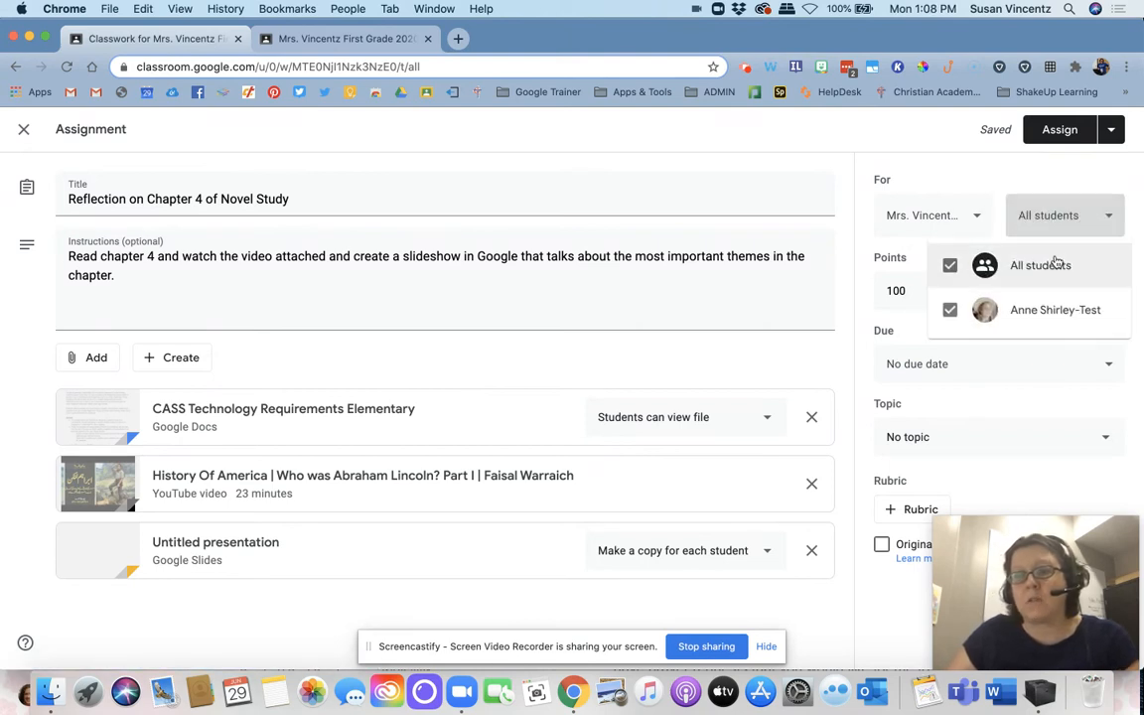
left_click(950, 270)
left_click(950, 310)
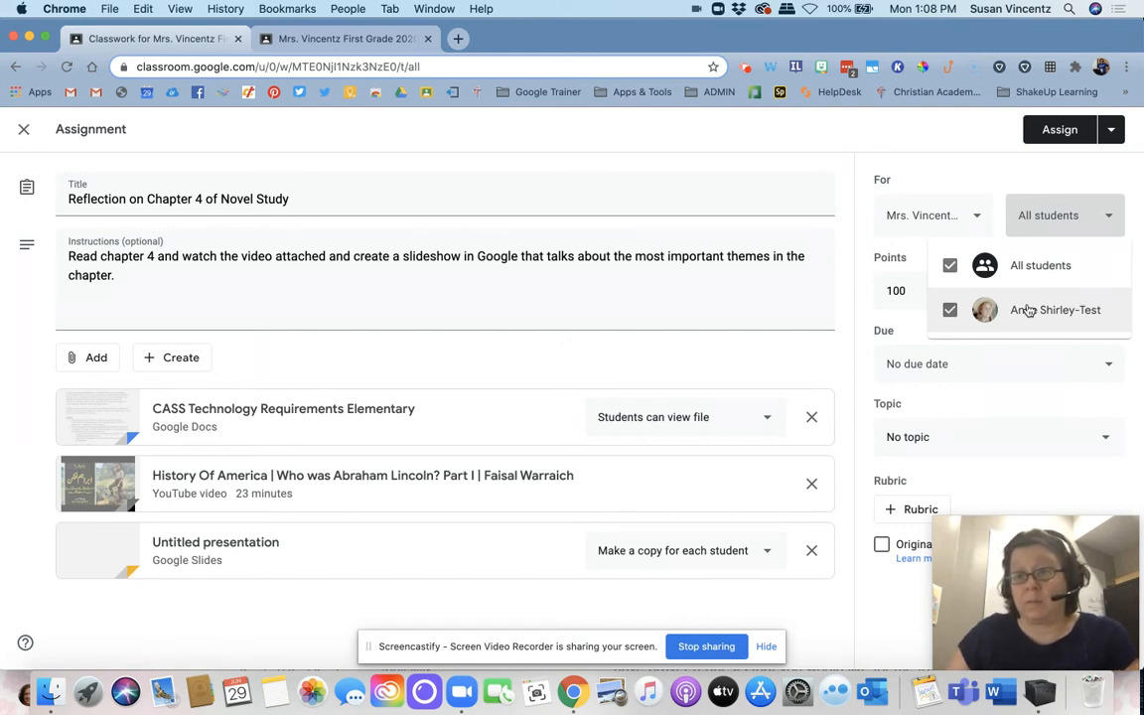
left_click(1011, 189)
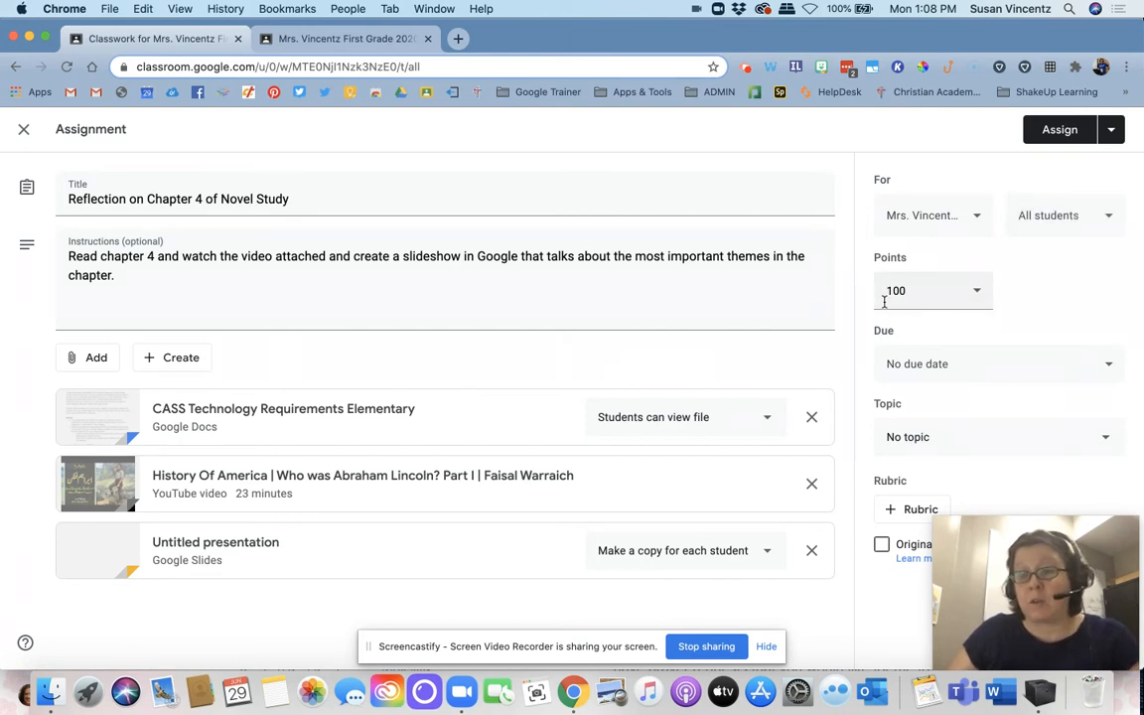
Step: Set the assignment's due date to Jul 9, 2020, without a time
left_click(913, 363)
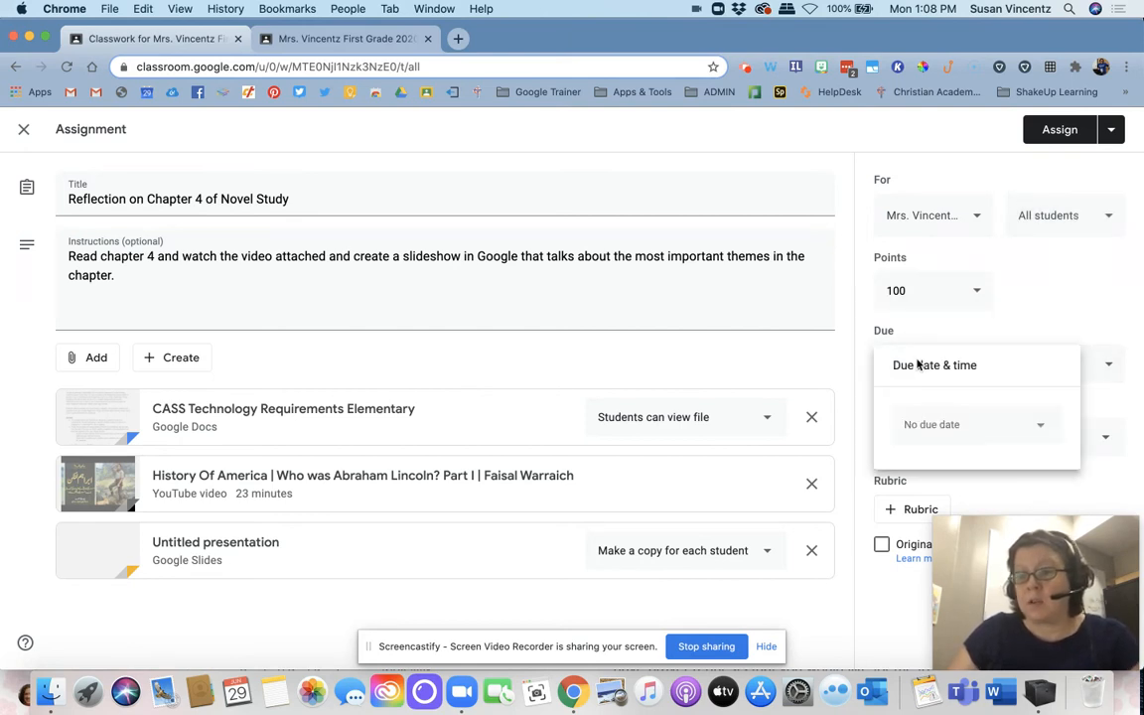
left_click(926, 426)
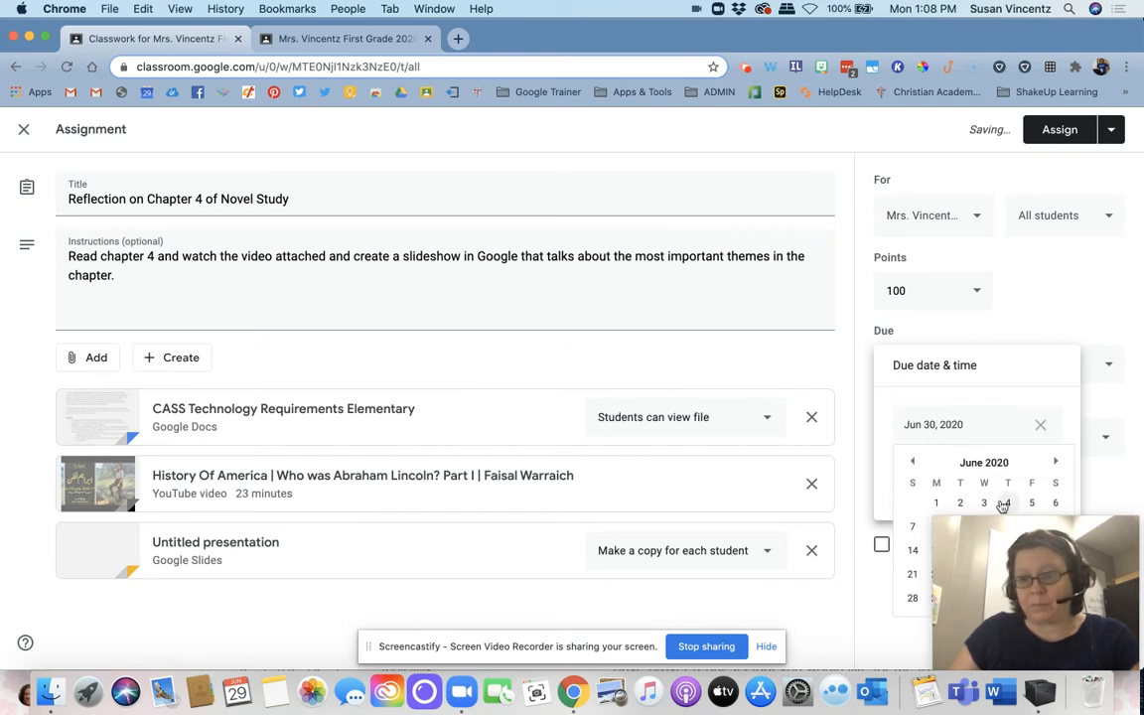
left_click(1055, 461)
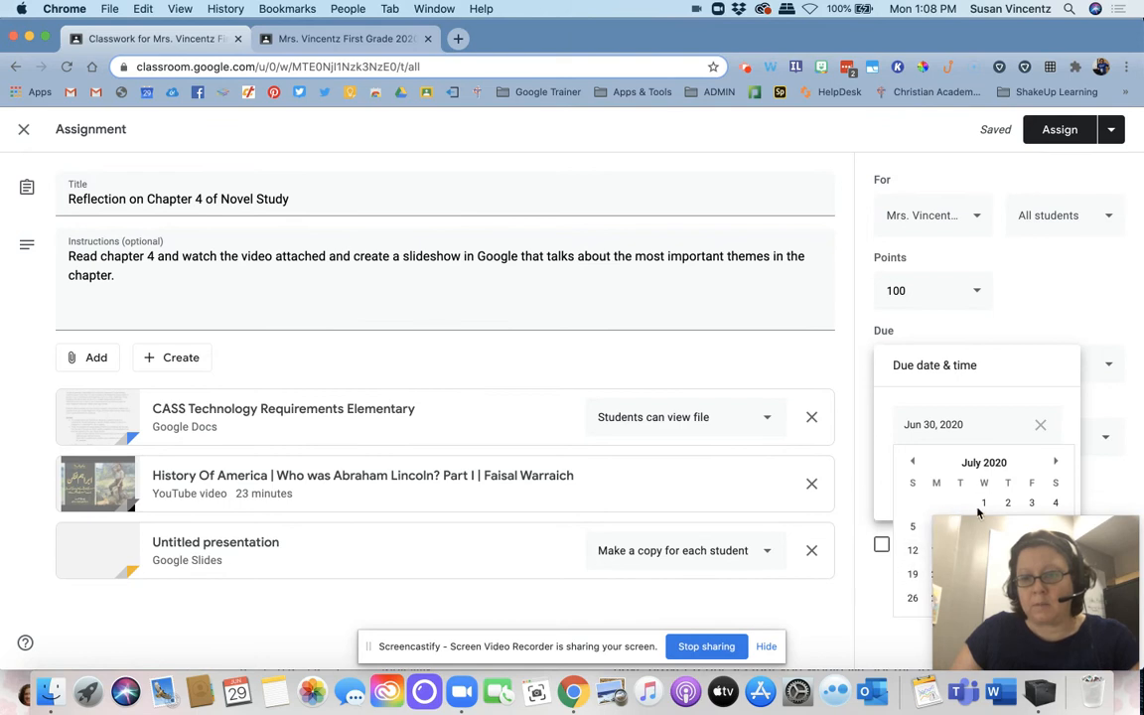
left_click_drag(1020, 568, 87, 573)
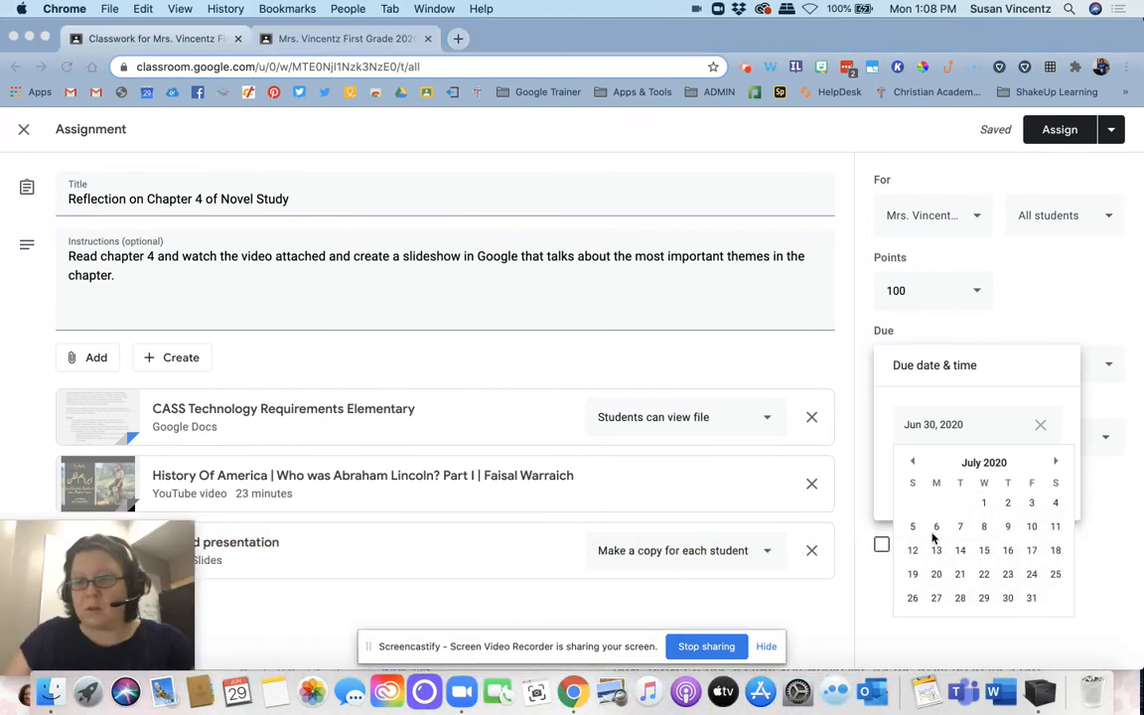
left_click(1007, 526)
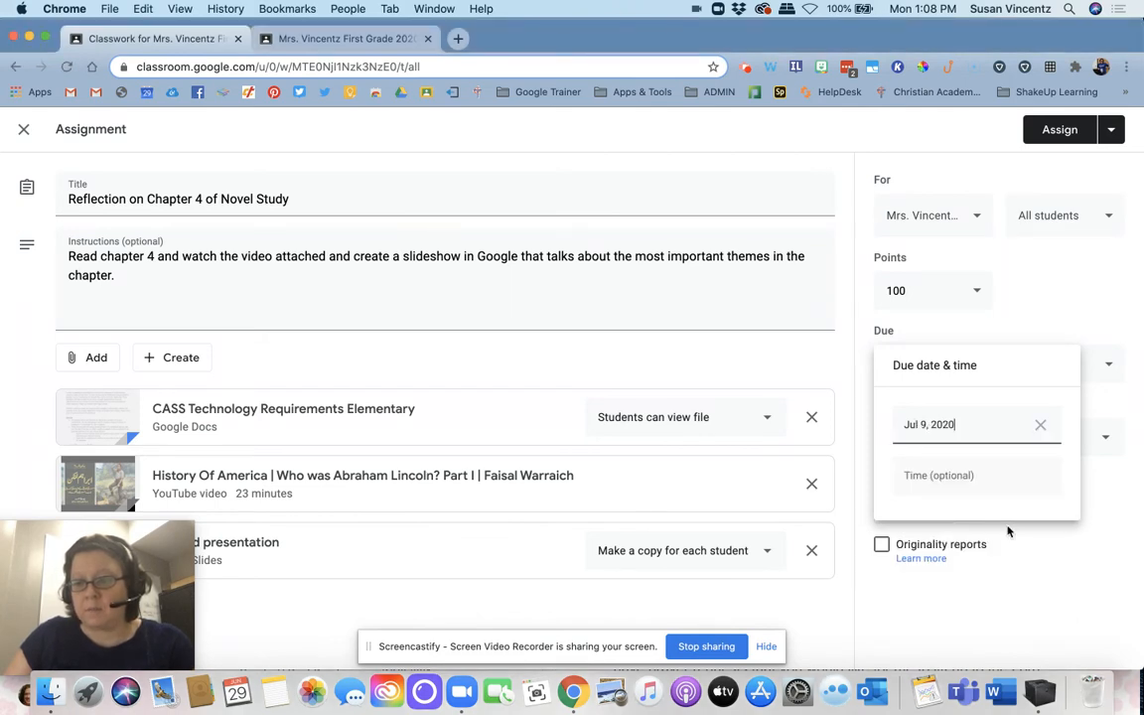
left_click(1058, 539)
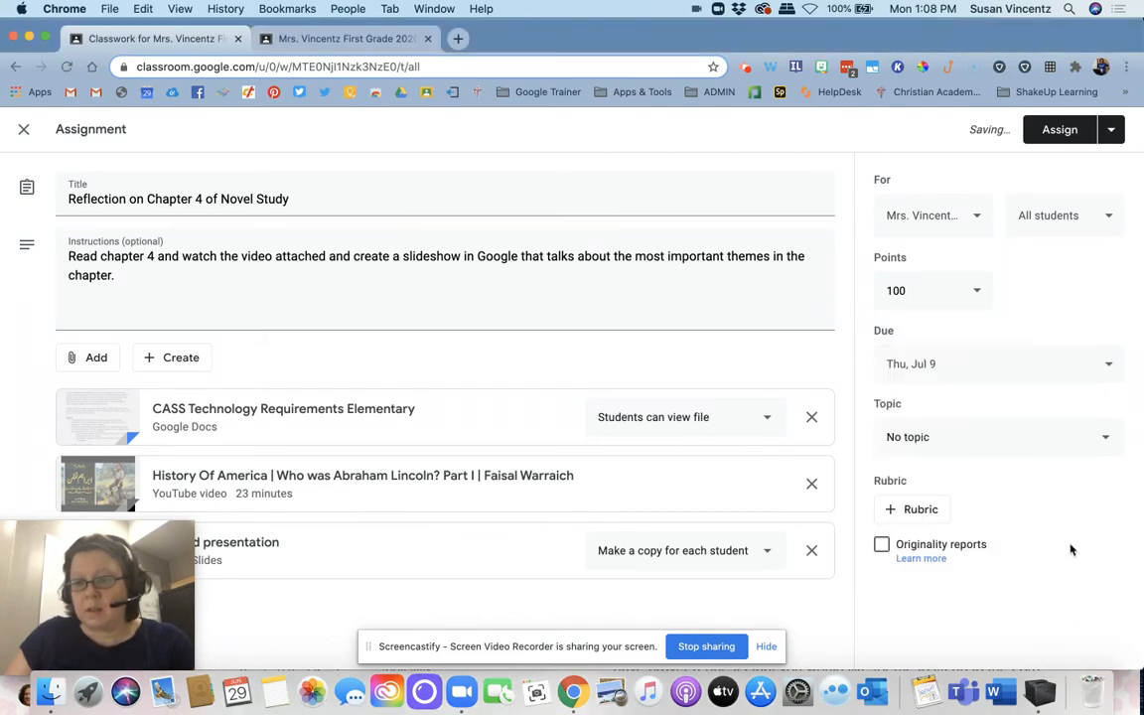
Step: File the assignment under the Language Arts topic and assign it to the class
left_click(976, 447)
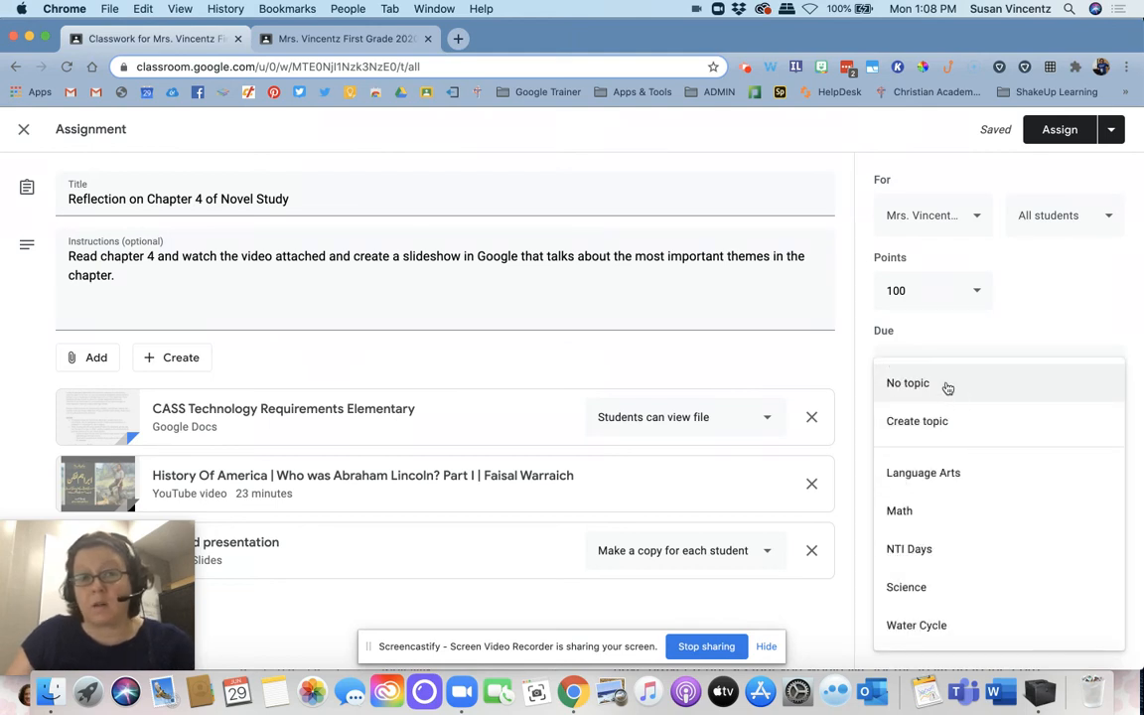
left_click(937, 477)
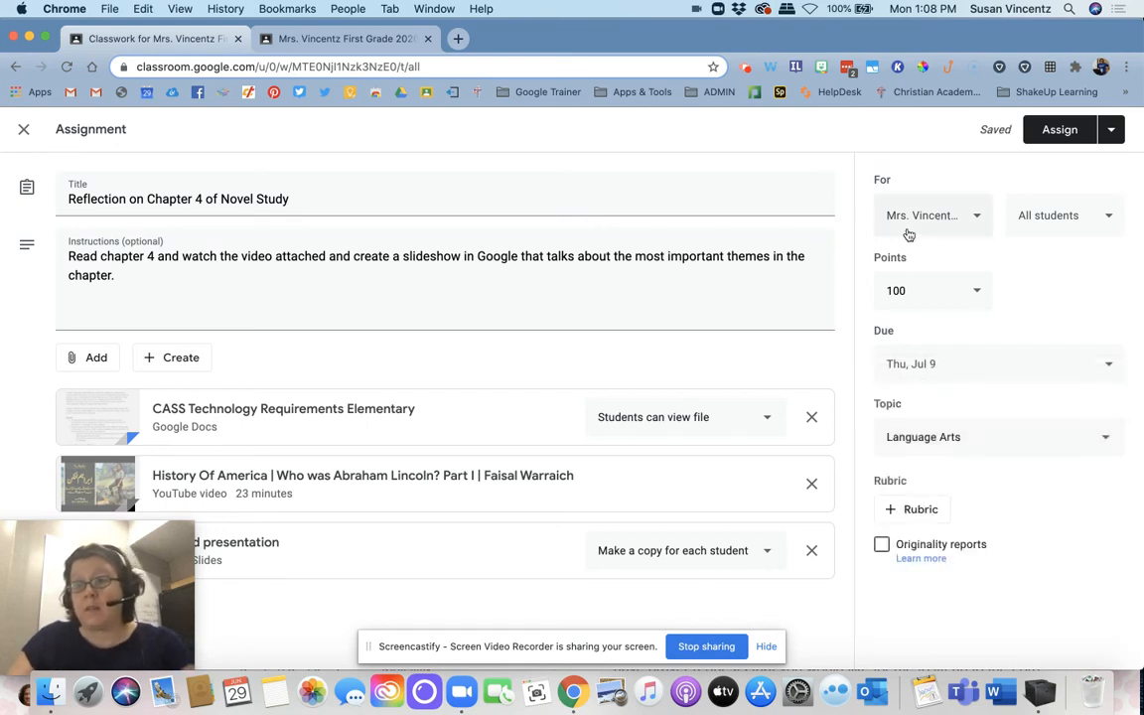
left_click(1047, 131)
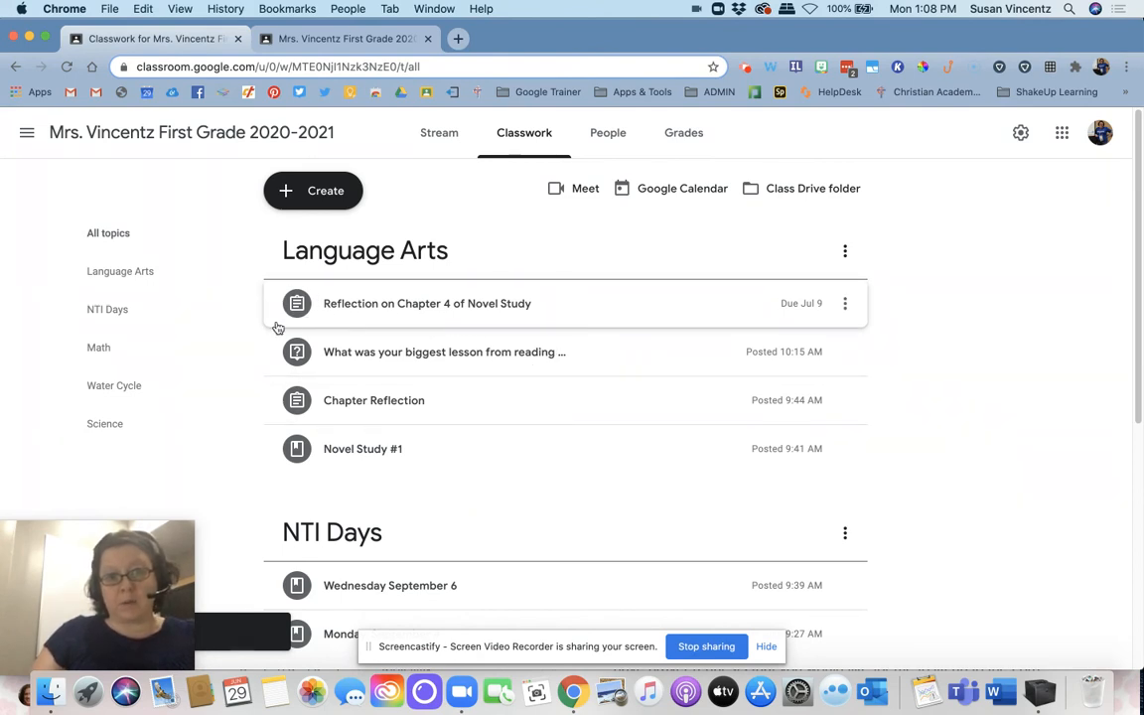
Step: View the posted assignment's details in the teacher's classwork and bring up the classwork list in the student's account
left_click(382, 306)
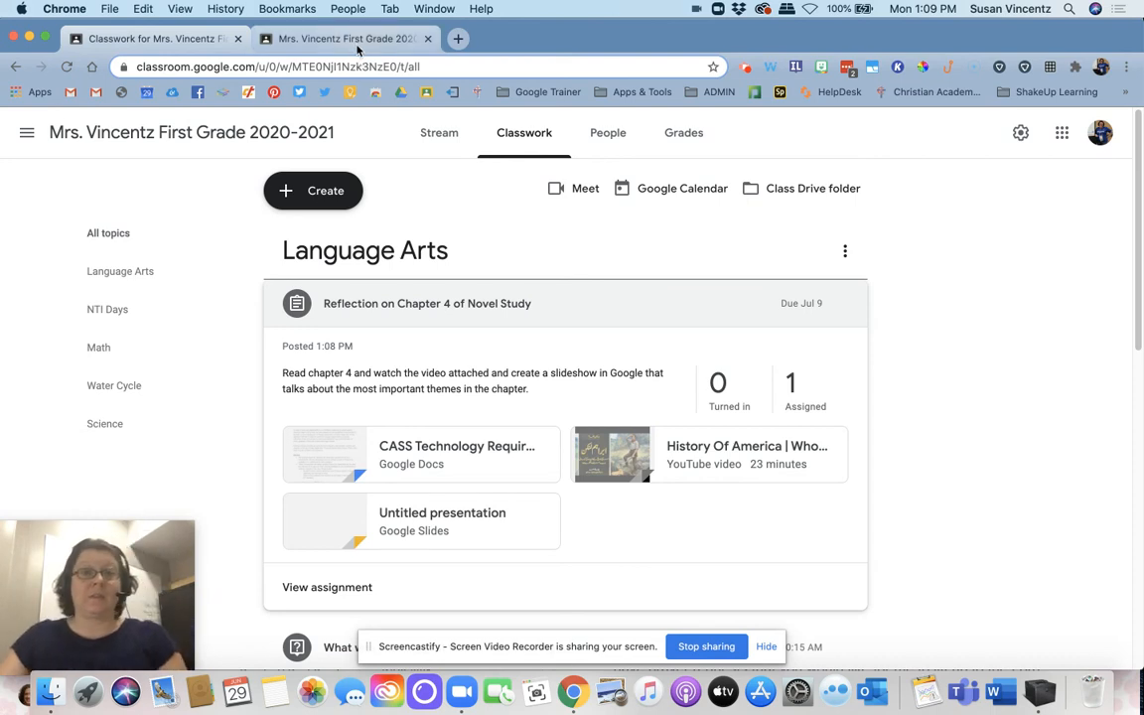
left_click(322, 39)
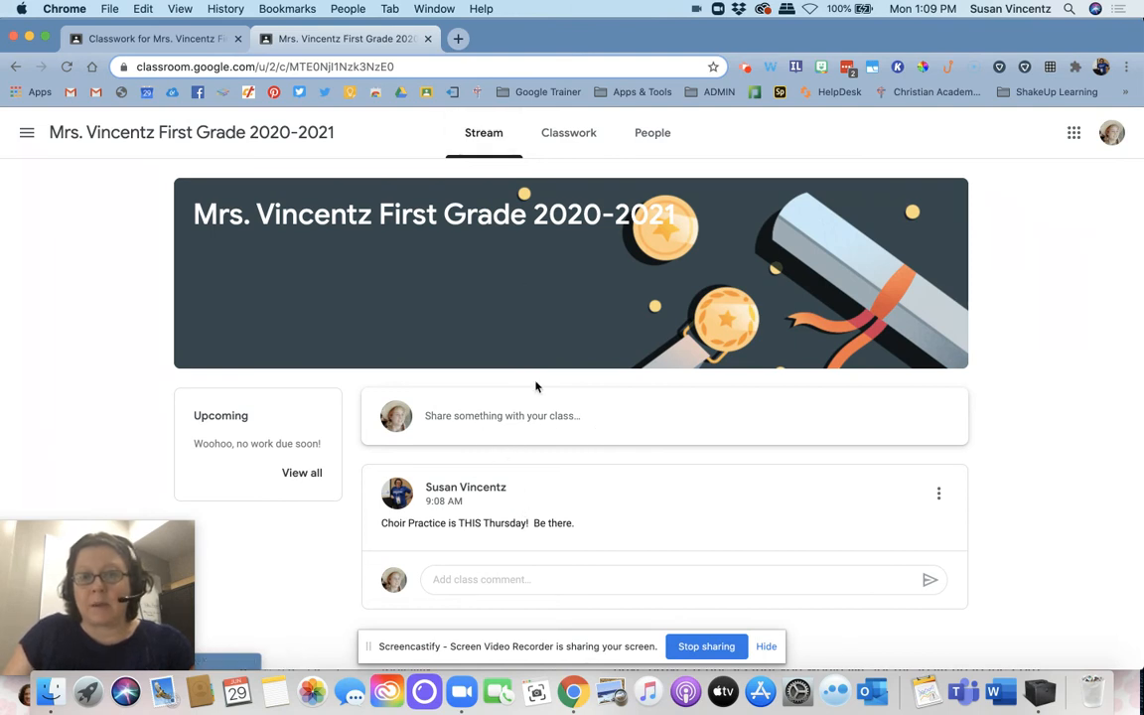
left_click(561, 138)
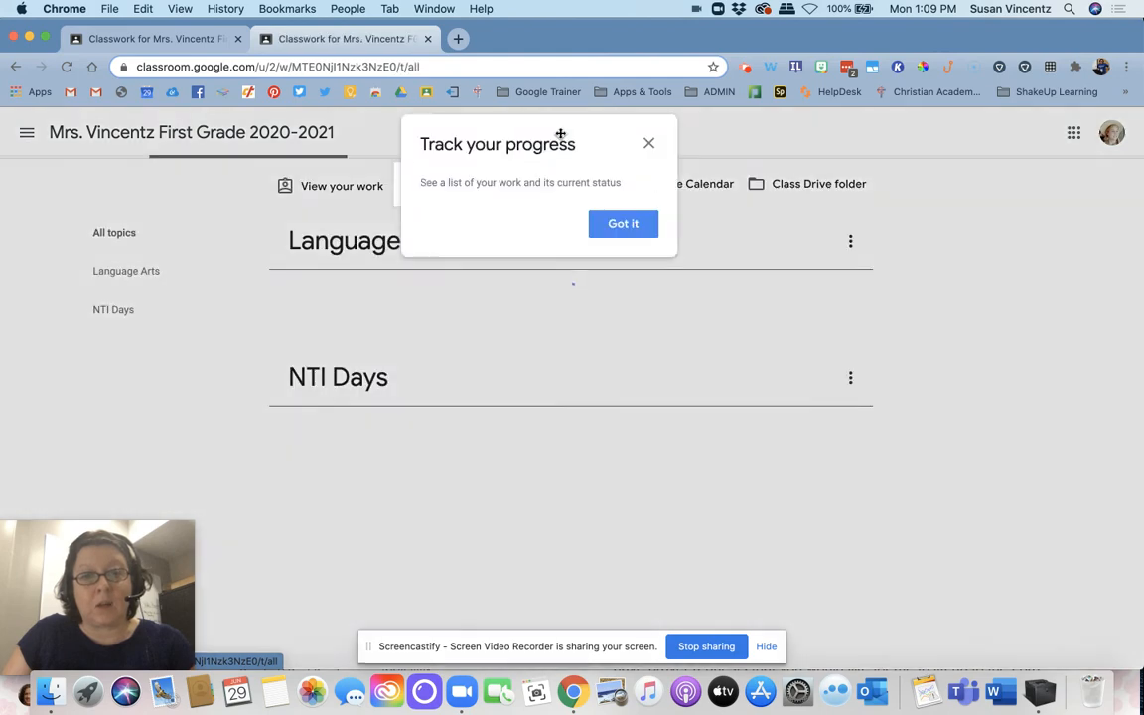
left_click(643, 145)
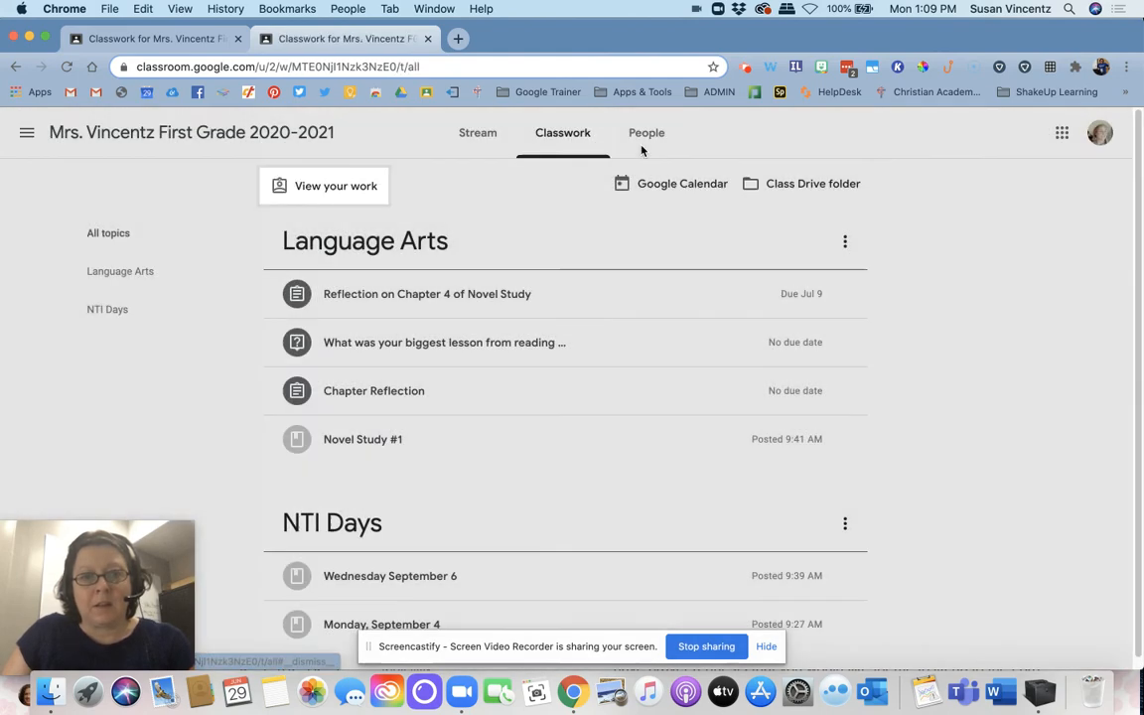
scroll(529, 437, "down", 1)
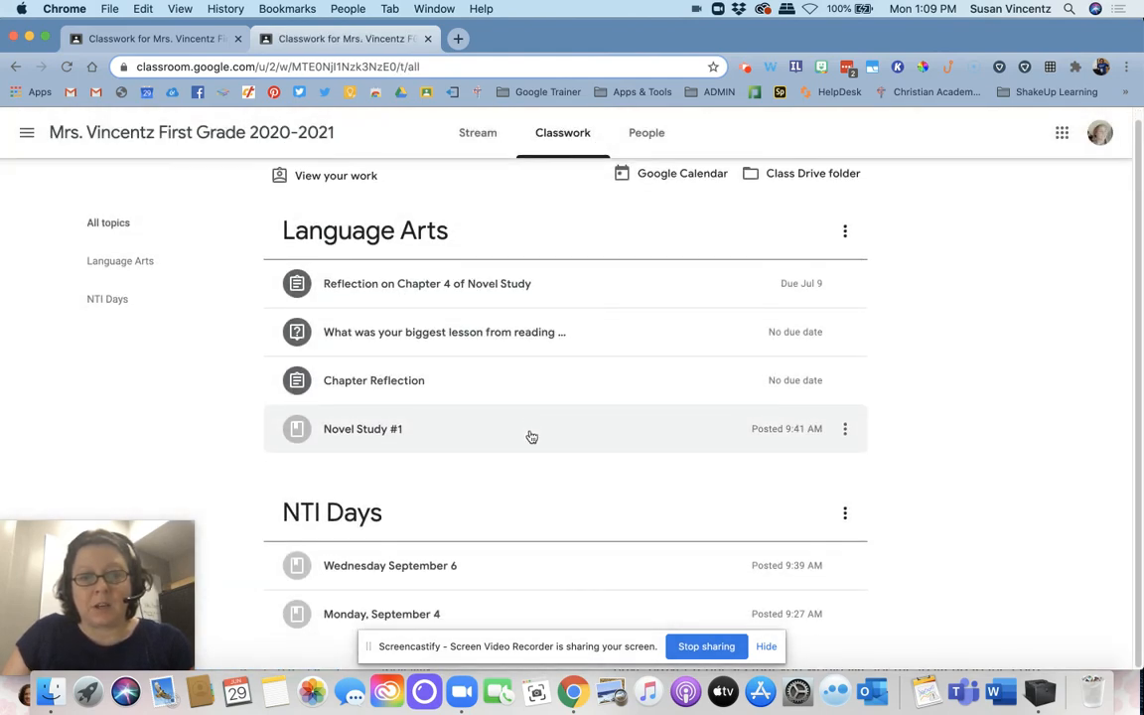
scroll(530, 437, "up", 1)
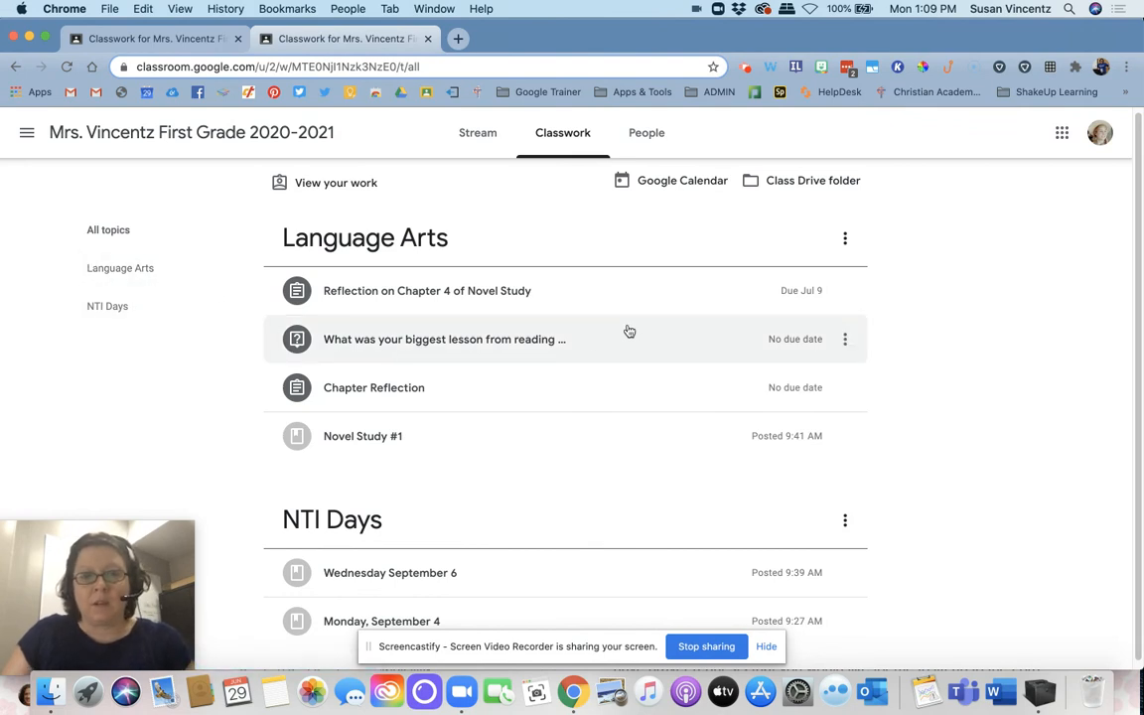
Step: Expand "Reflection on Chapter 4 of Novel Study" in the student's classwork and open the student's own copy of the presentation
left_click(491, 295)
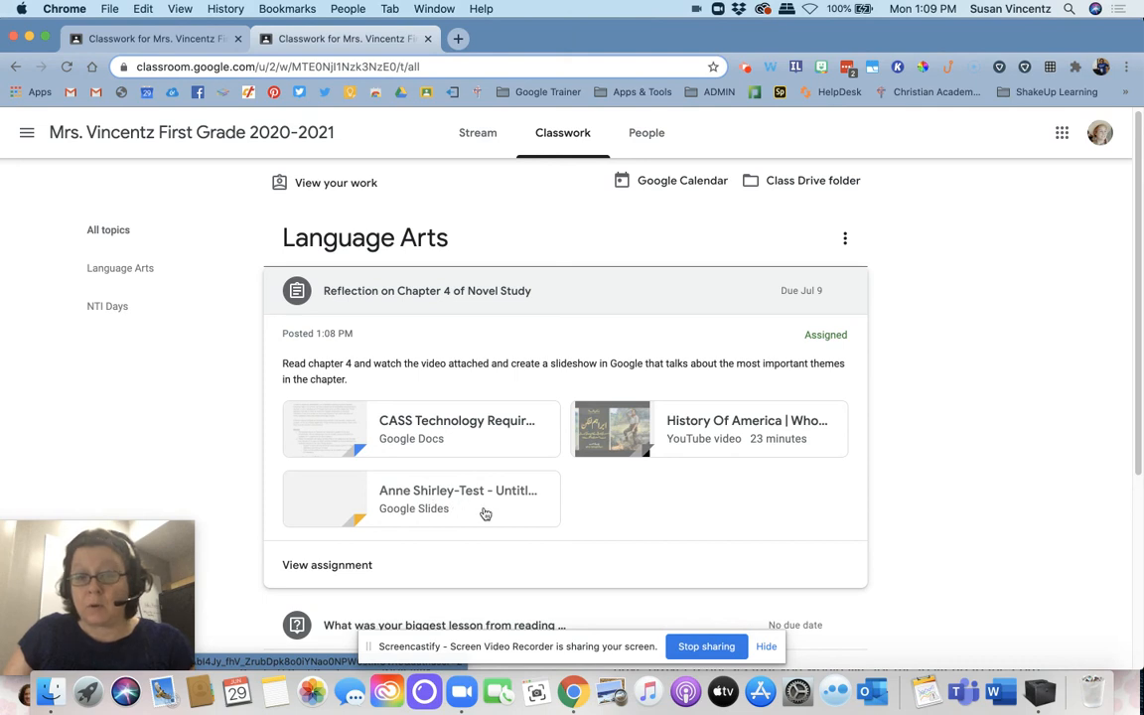
left_click(454, 497)
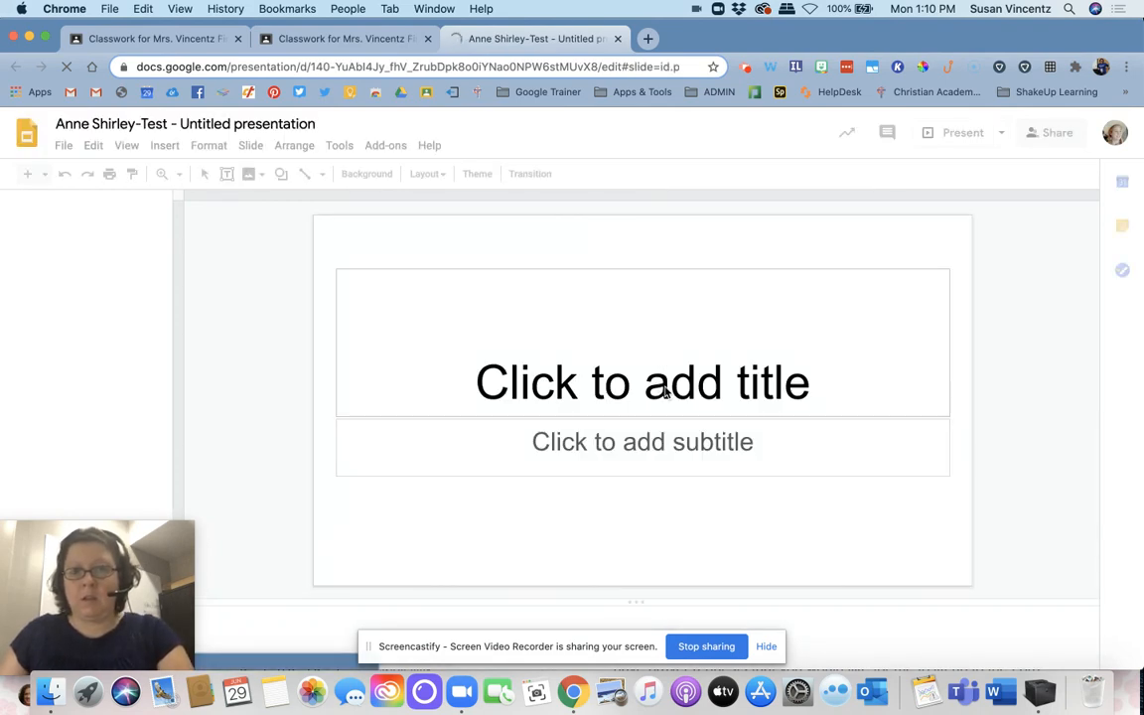
Step: Enter "Create slides" as the title on the first slide of the student's presentation, dismissing the document status tip
left_click(665, 390)
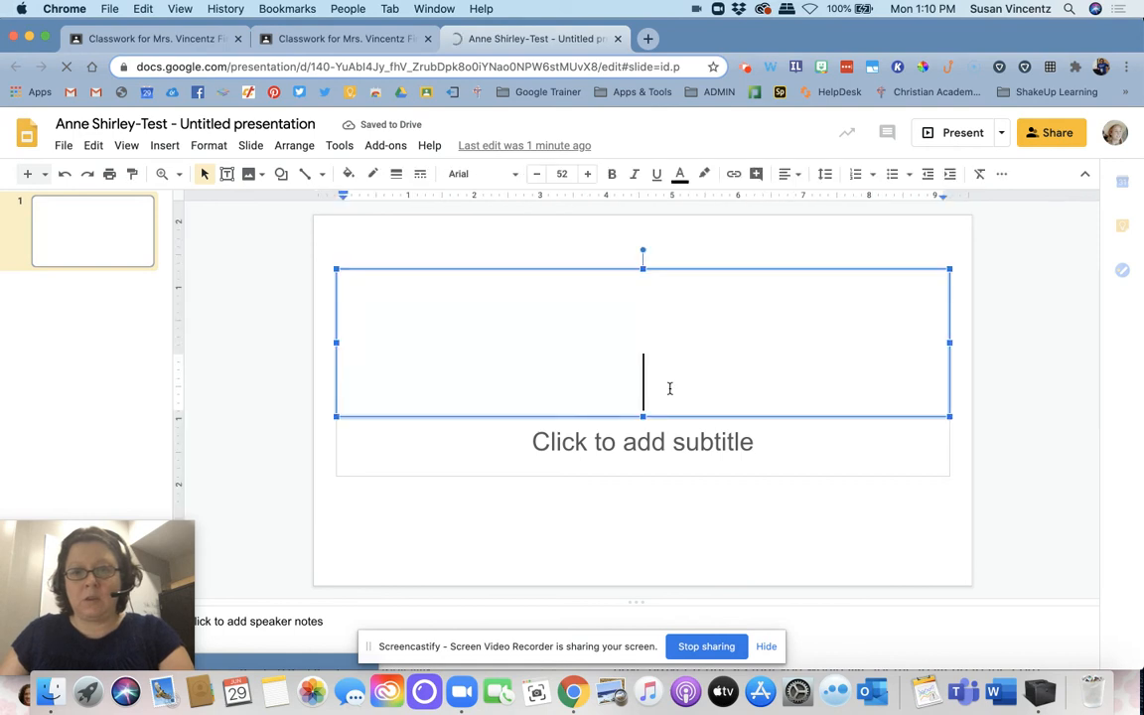
type("Create")
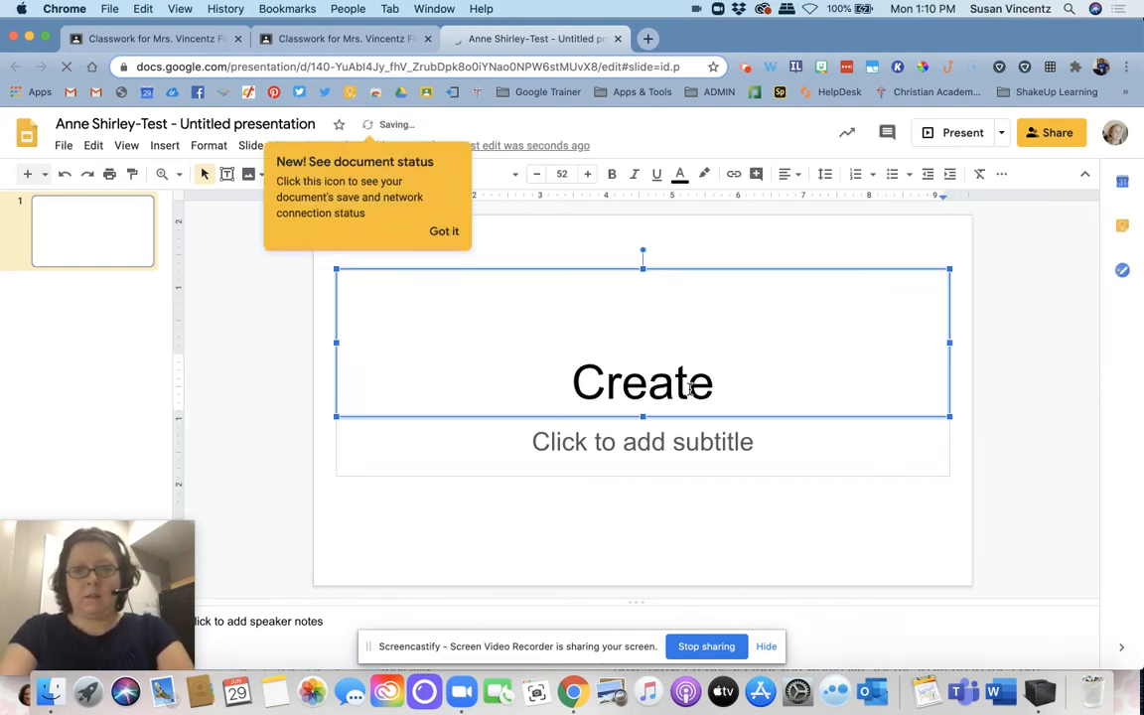
left_click(441, 230)
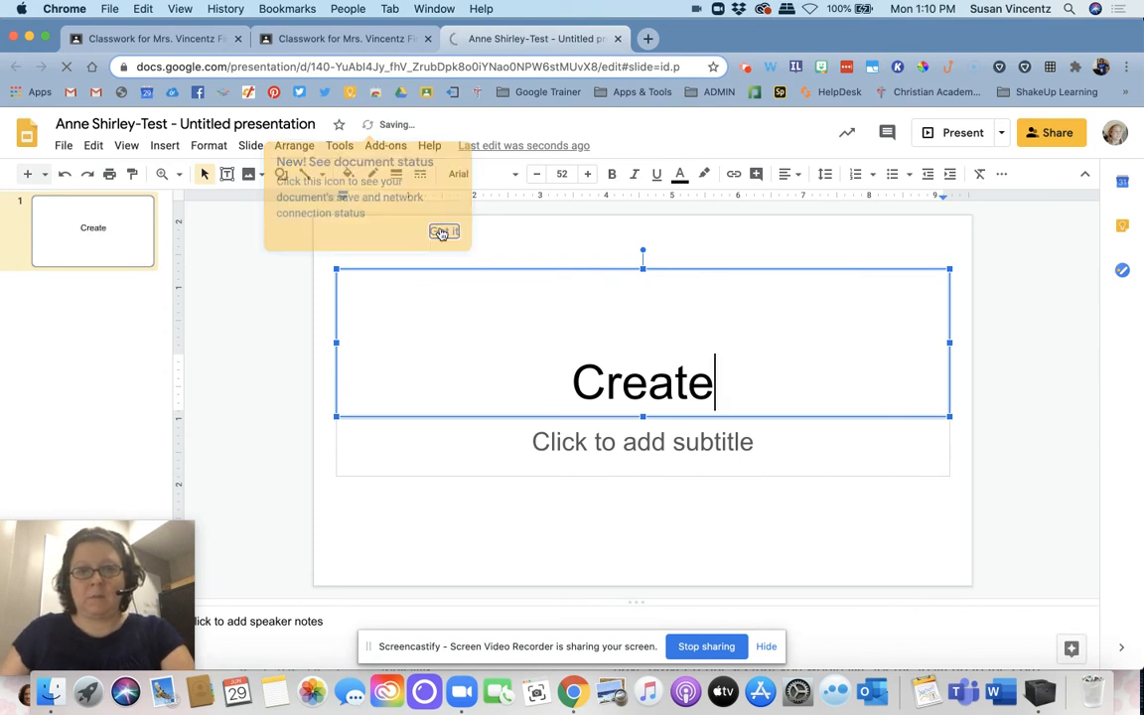
type("slides")
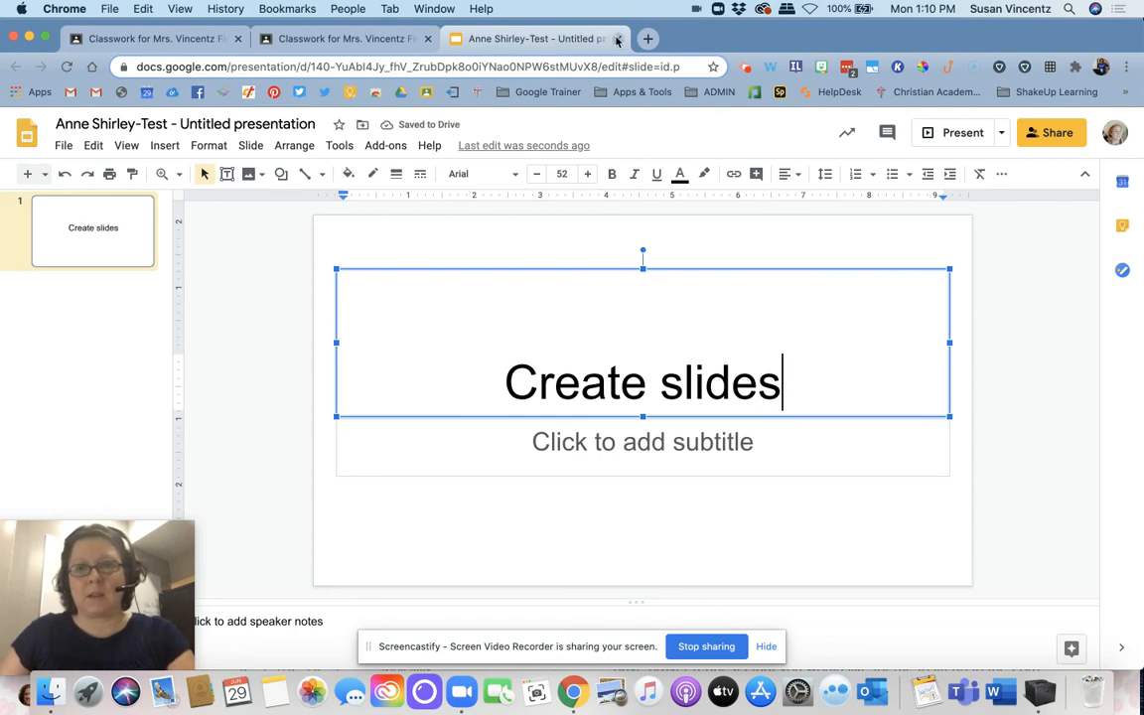
left_click(781, 465)
left_click(827, 509)
Step: Return to the student's classwork and open the full assignment page for "Reflection on Chapter 4 of Novel Study"
left_click(373, 46)
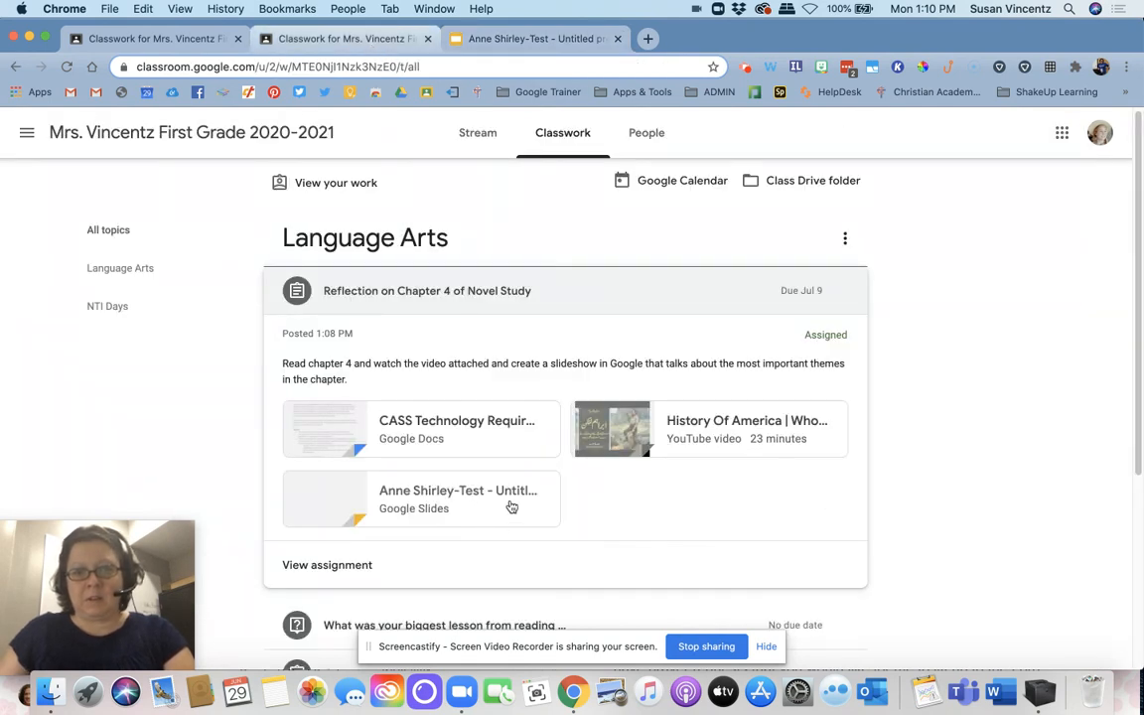
scroll(656, 486, "down", 2)
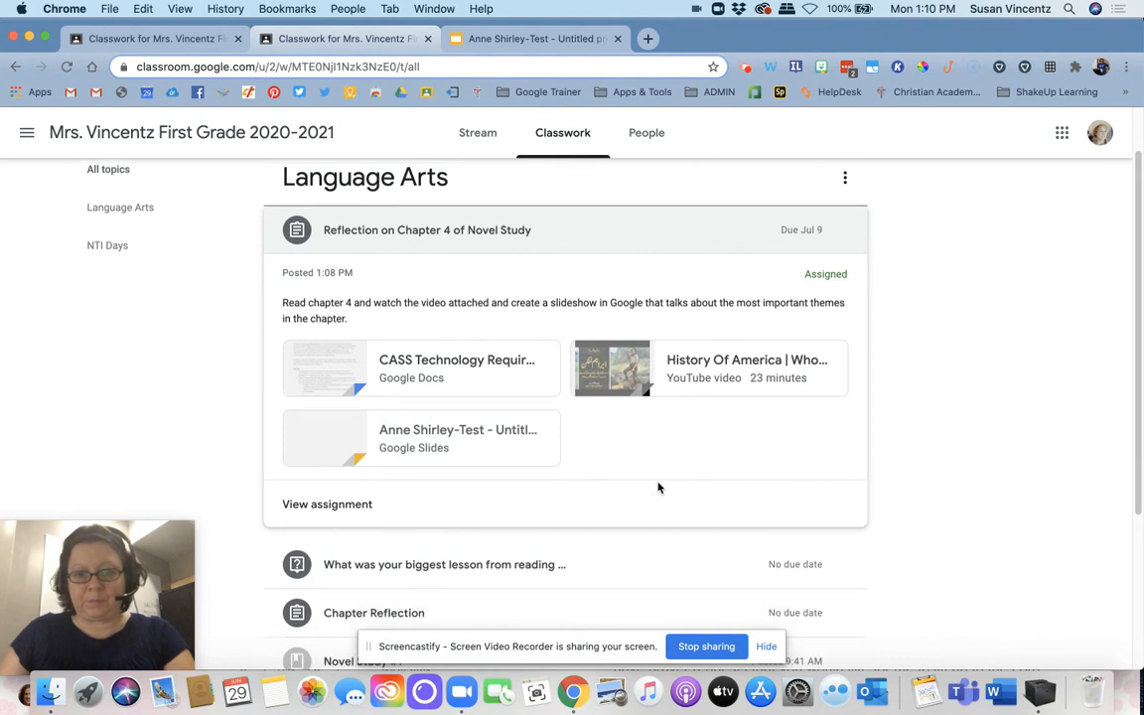
left_click(488, 234)
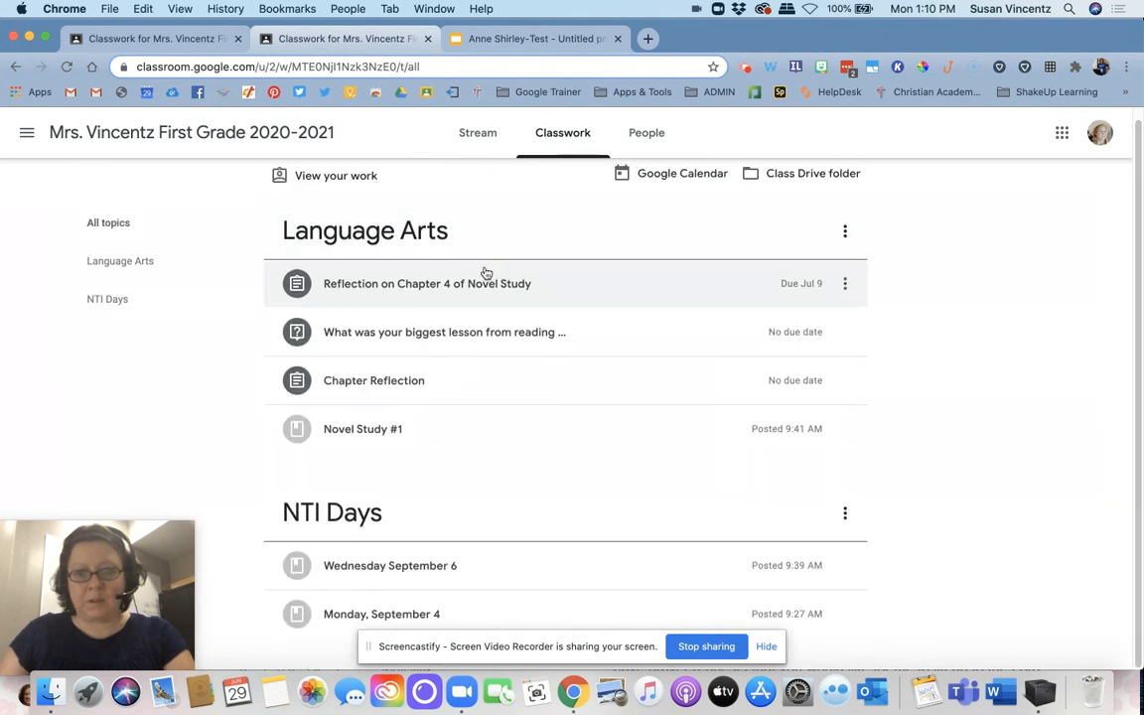
left_click(486, 272)
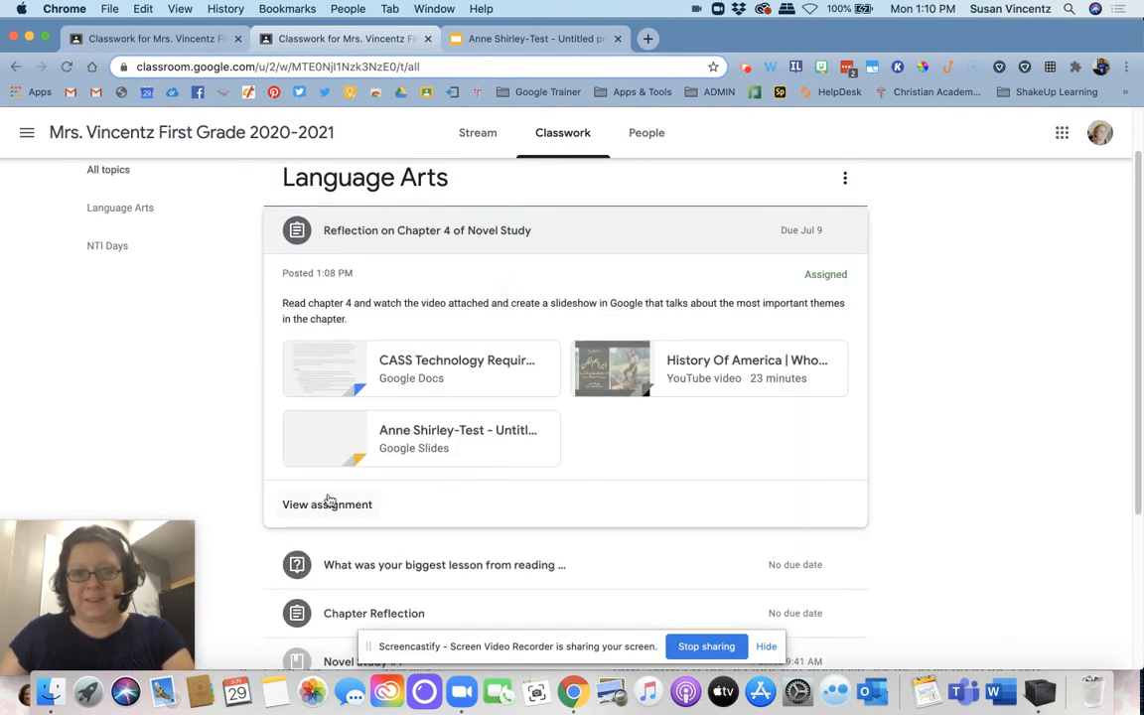
left_click(303, 505)
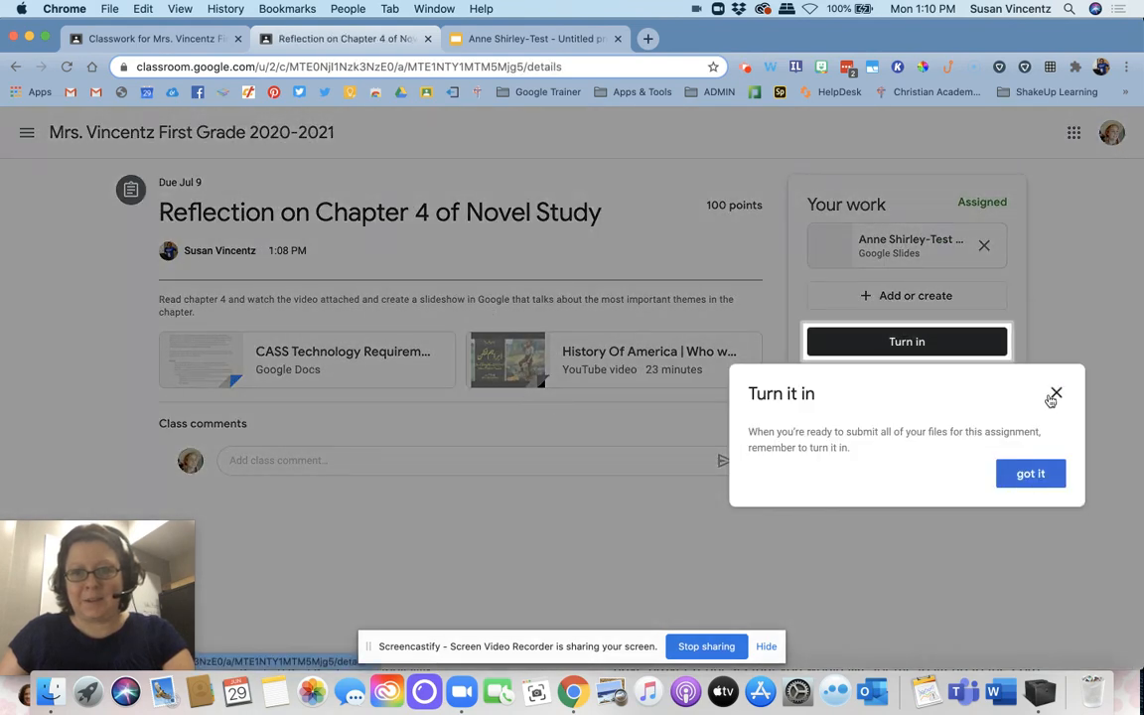
Step: Dismiss the turn-in tip and turn in the student's presentation for the assignment
left_click(1052, 397)
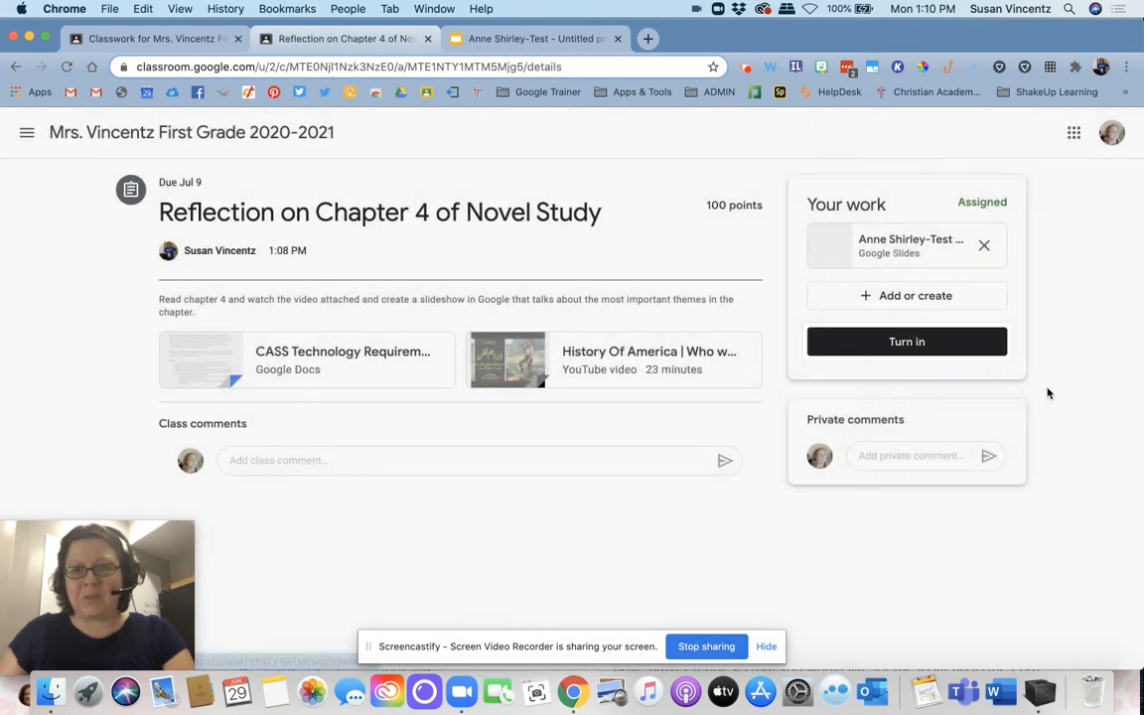
left_click(934, 343)
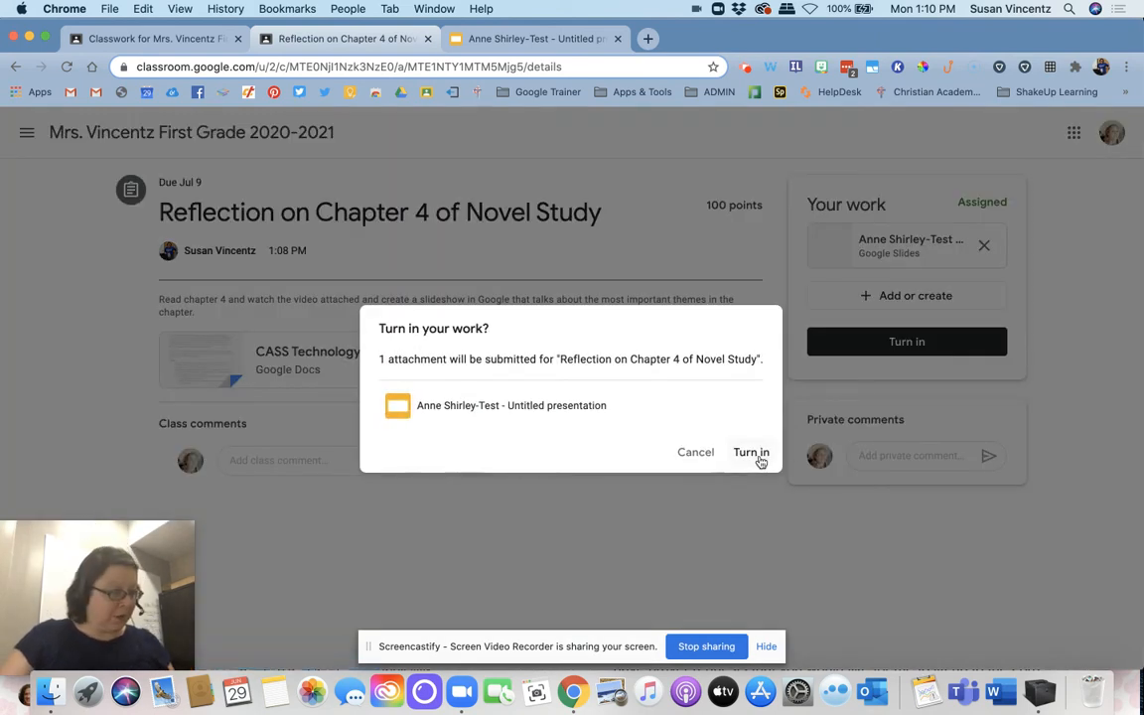
left_click(751, 453)
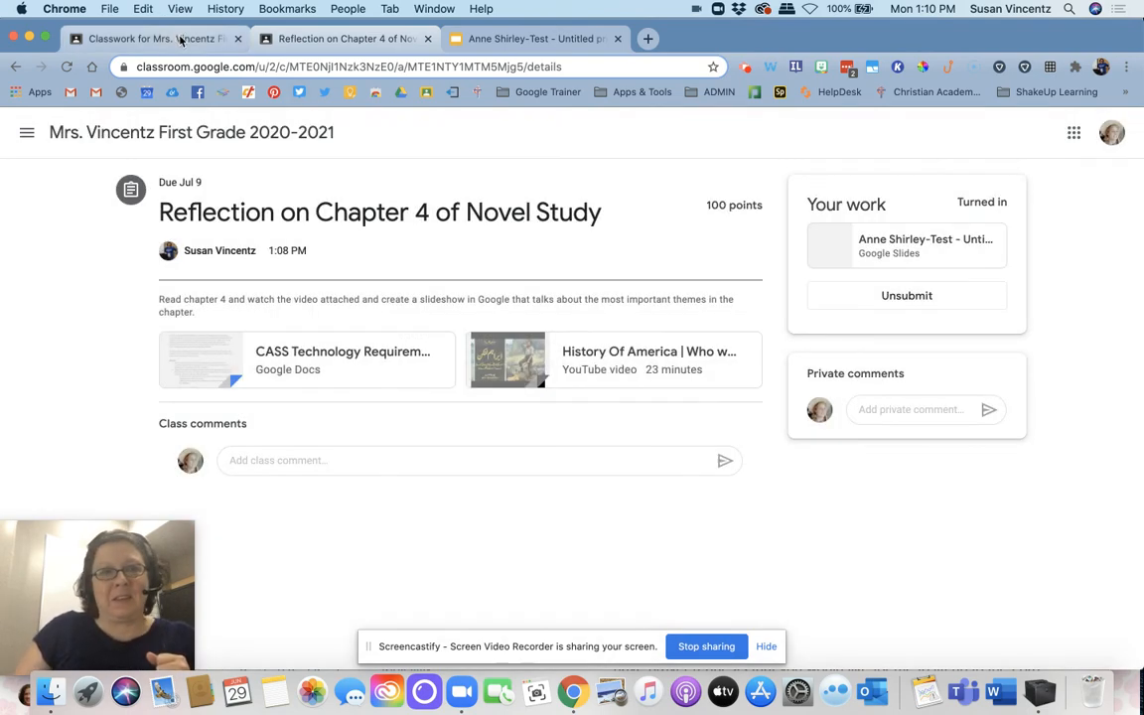
Step: Go back to the teacher's classwork and view the types of classwork that can be created, without choosing one
left_click(180, 40)
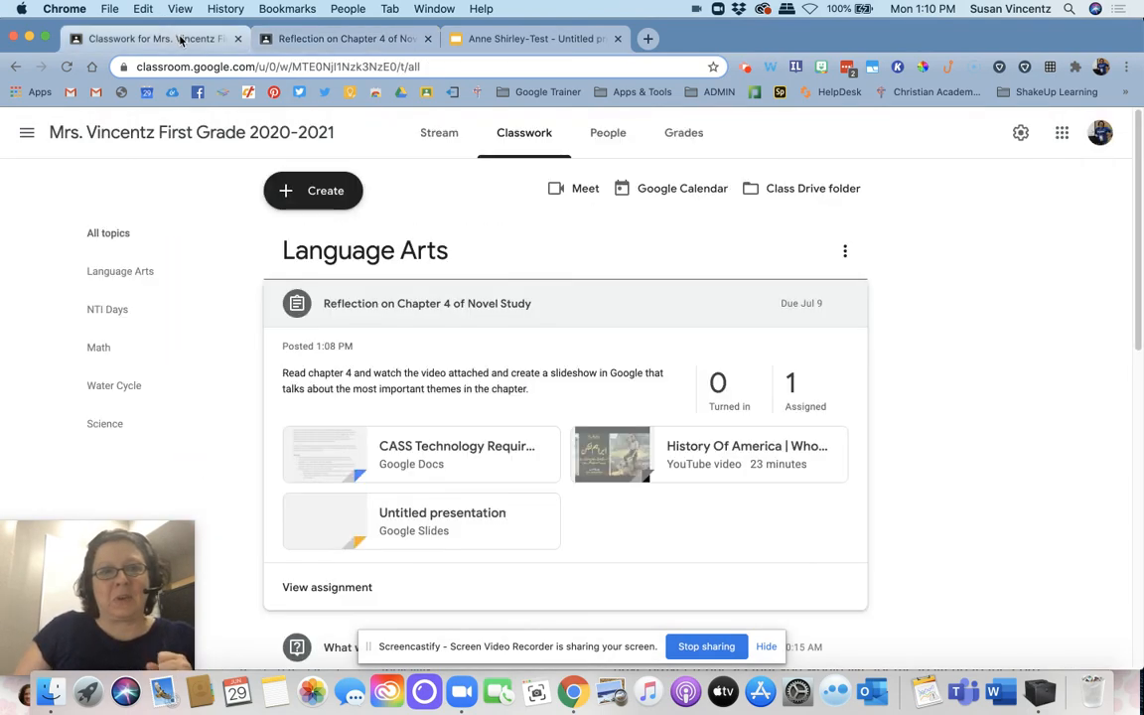
left_click(327, 193)
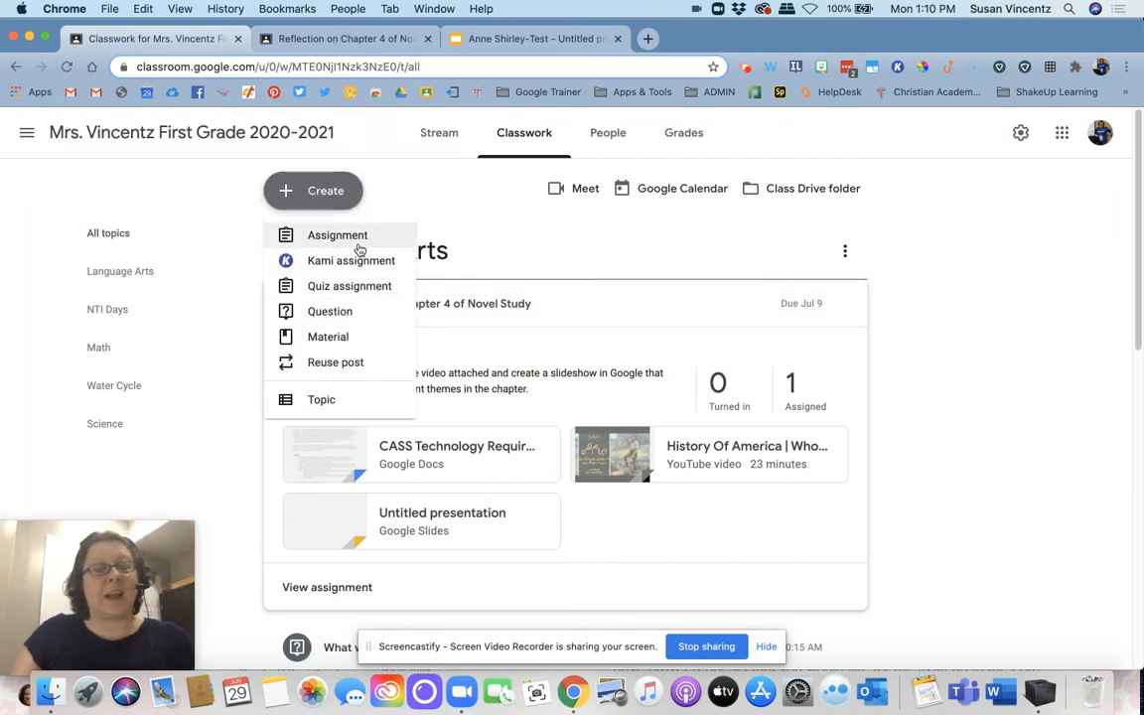
left_click(454, 215)
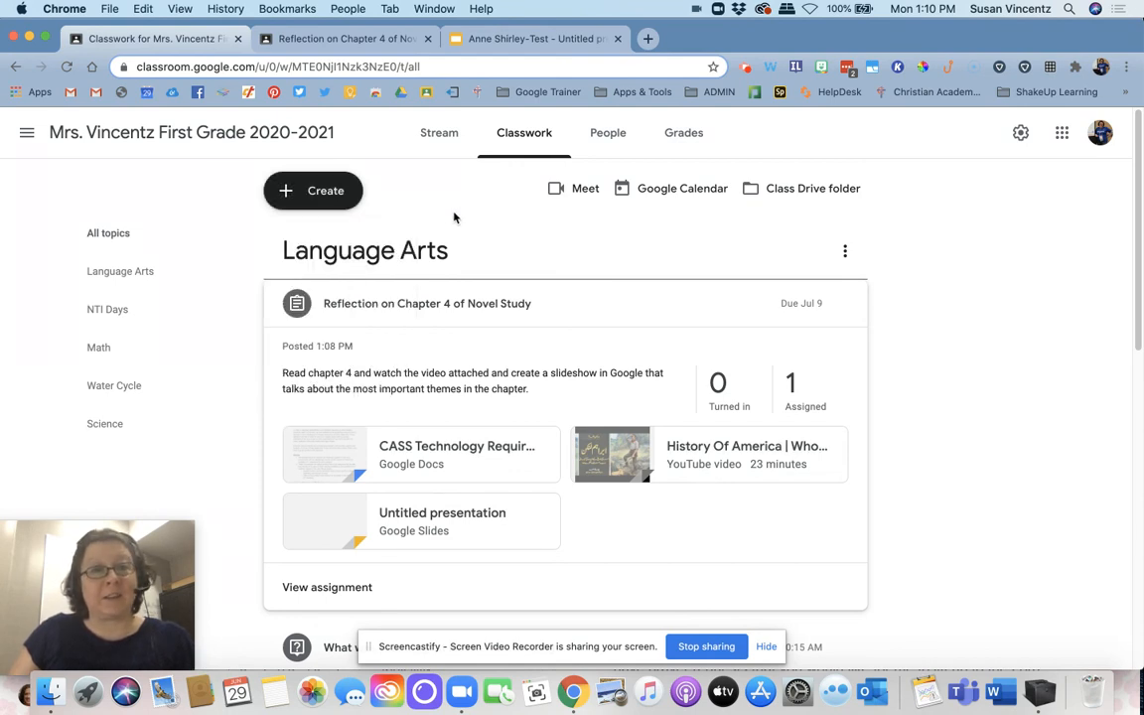